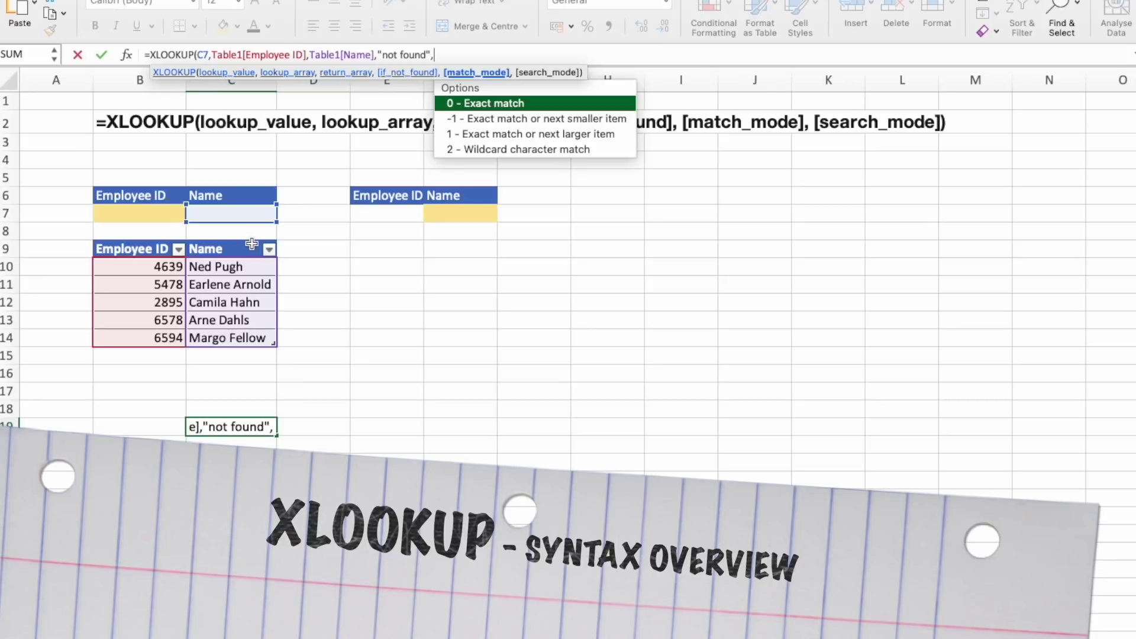
# Browse the match_mode options: exact or next smaller, exact or next larger, and wildcard match.
pyautogui.press('Down')
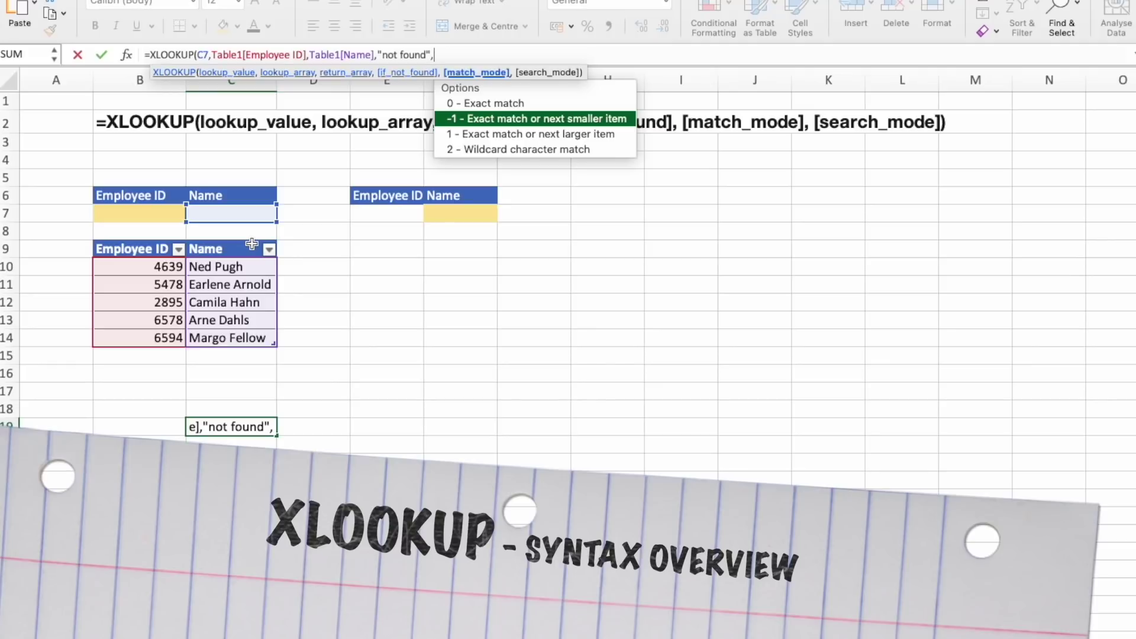
pyautogui.press('Down')
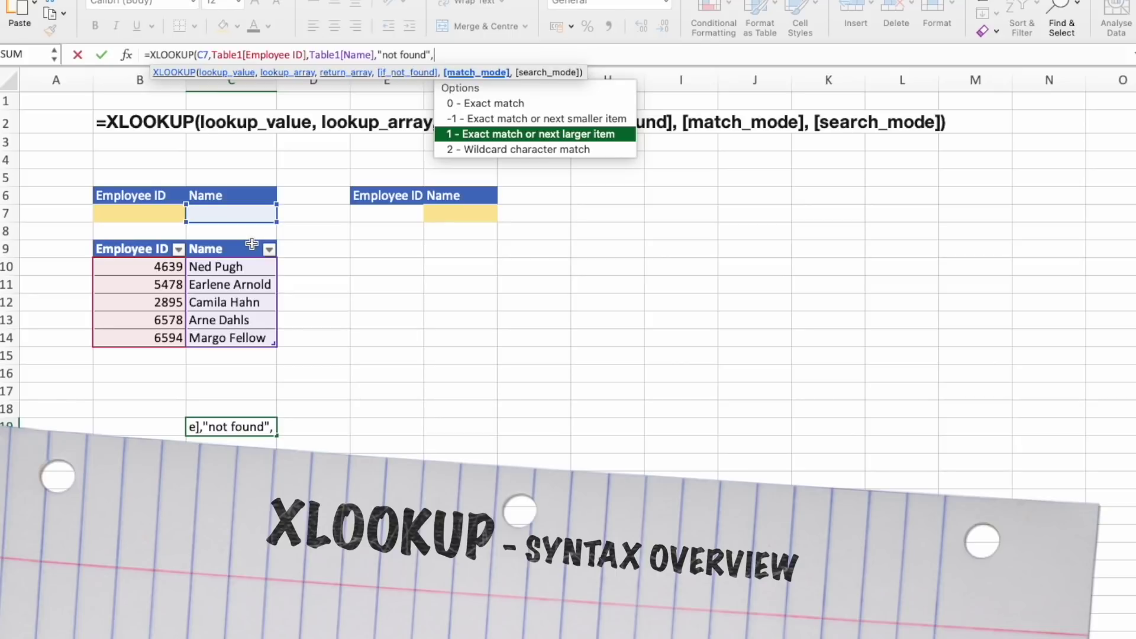
pyautogui.press('Down')
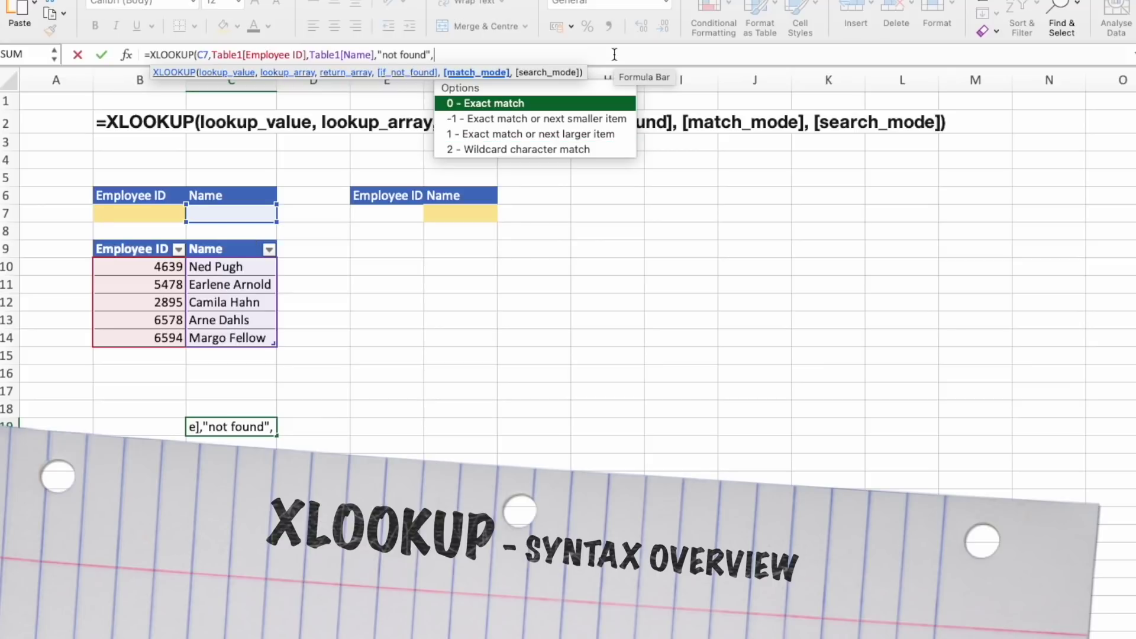
# Review the last-to-first and descending binary search_mode options, then discard the draft formula in C19.
pyautogui.write(',')
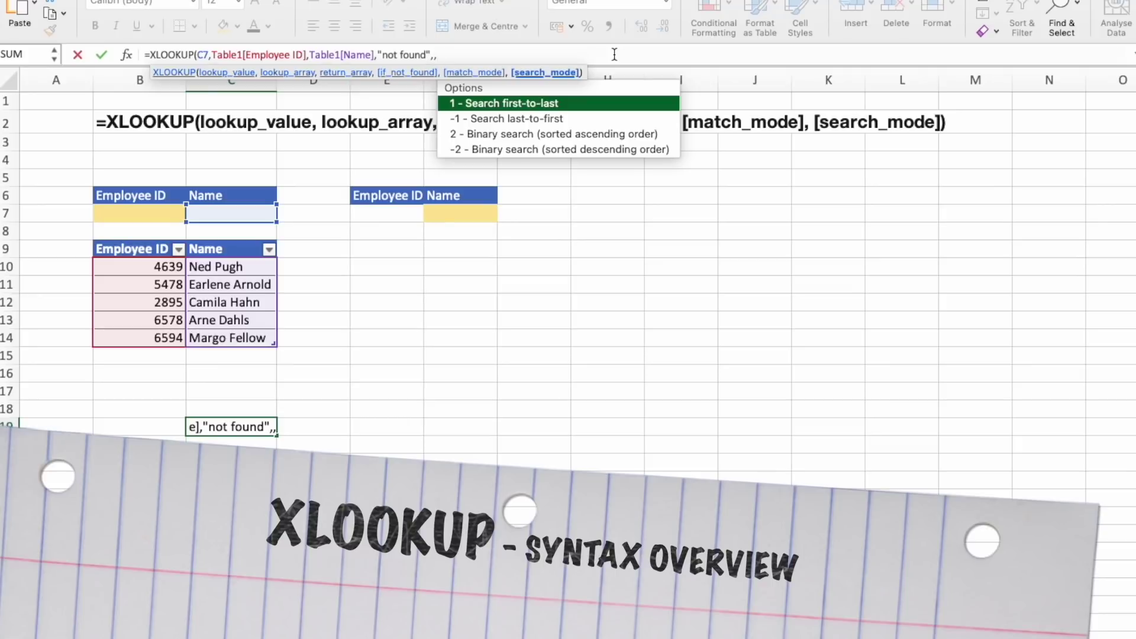
pyautogui.press('Down')
pyautogui.press('Down')
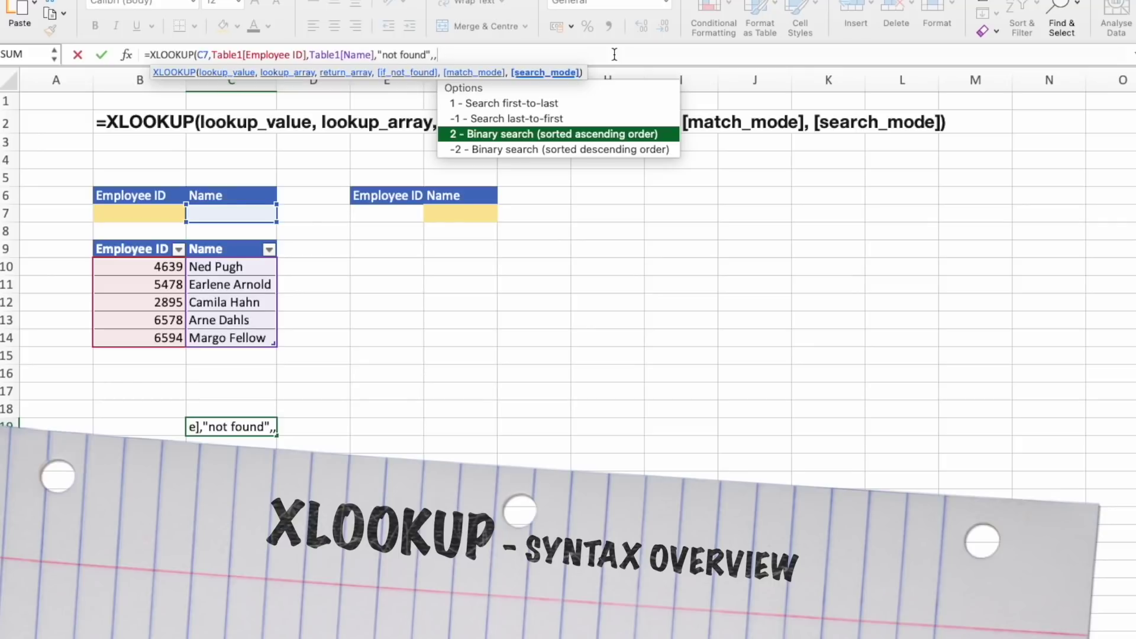
pyautogui.press('Down')
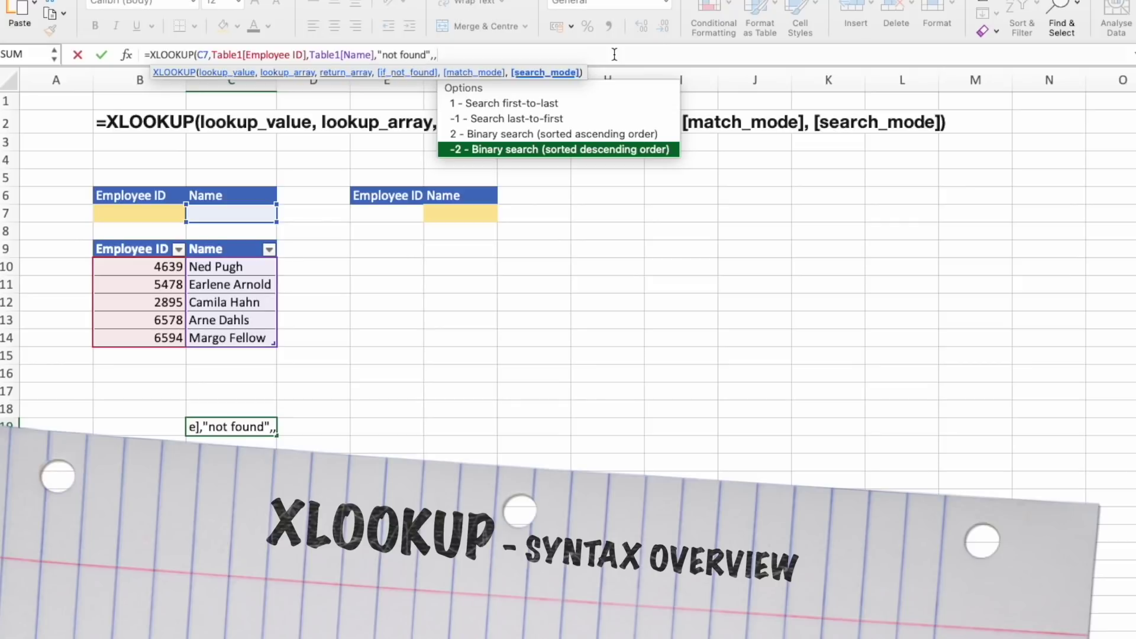
pyautogui.press('Escape')
pyautogui.press('Escape')
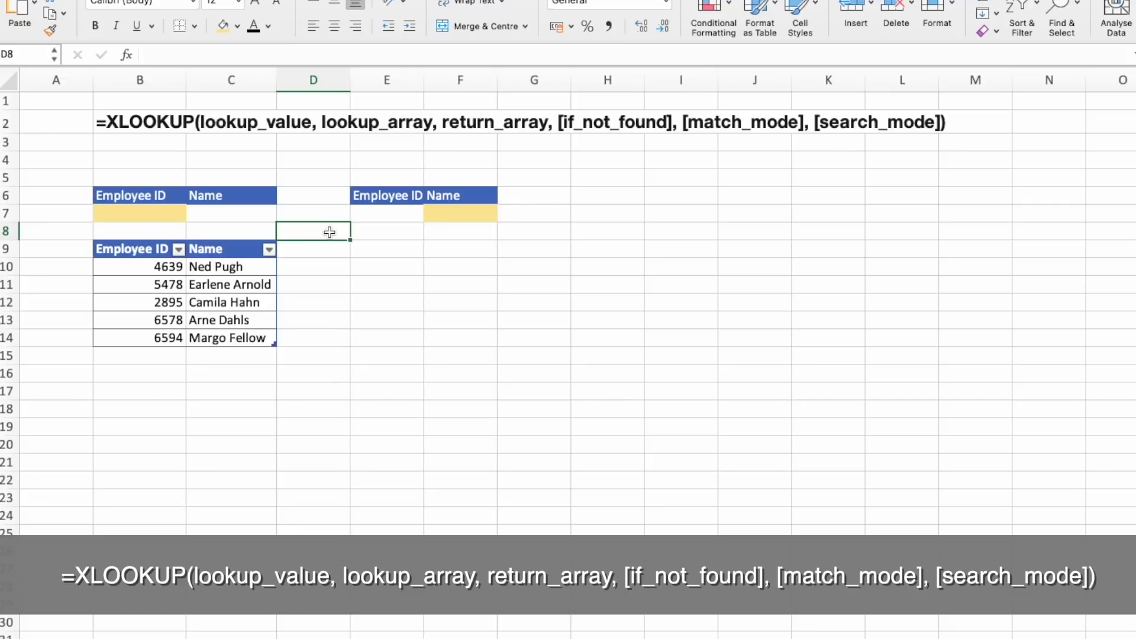
# Point out the lookup cell B7 and the table's Employee ID and Name columns.
pyautogui.click(164, 214)
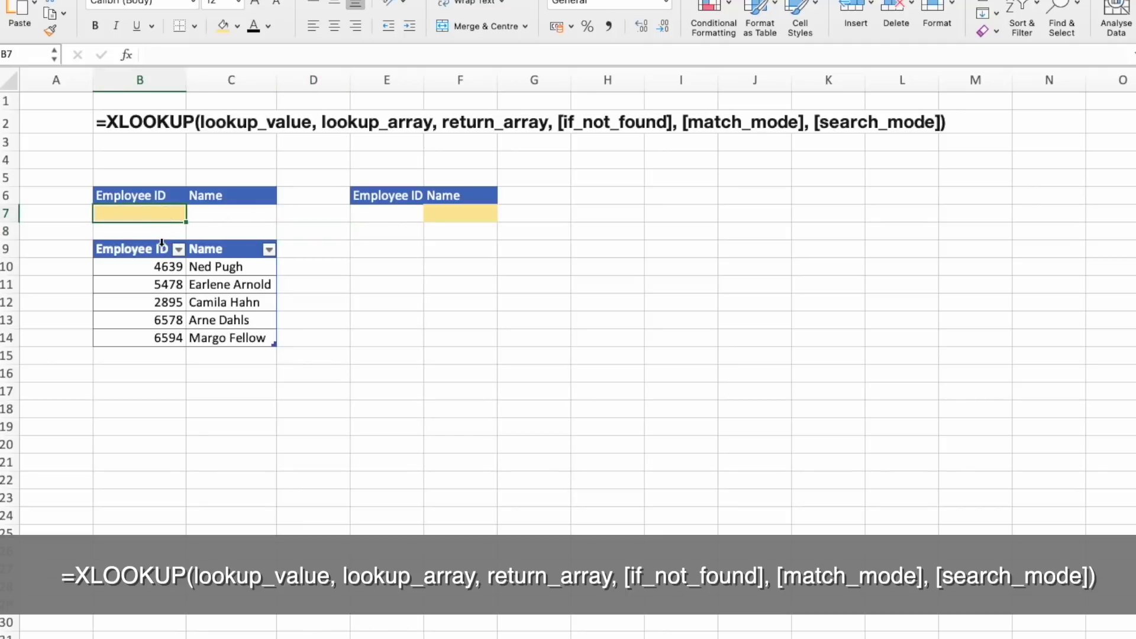
pyautogui.click(162, 243)
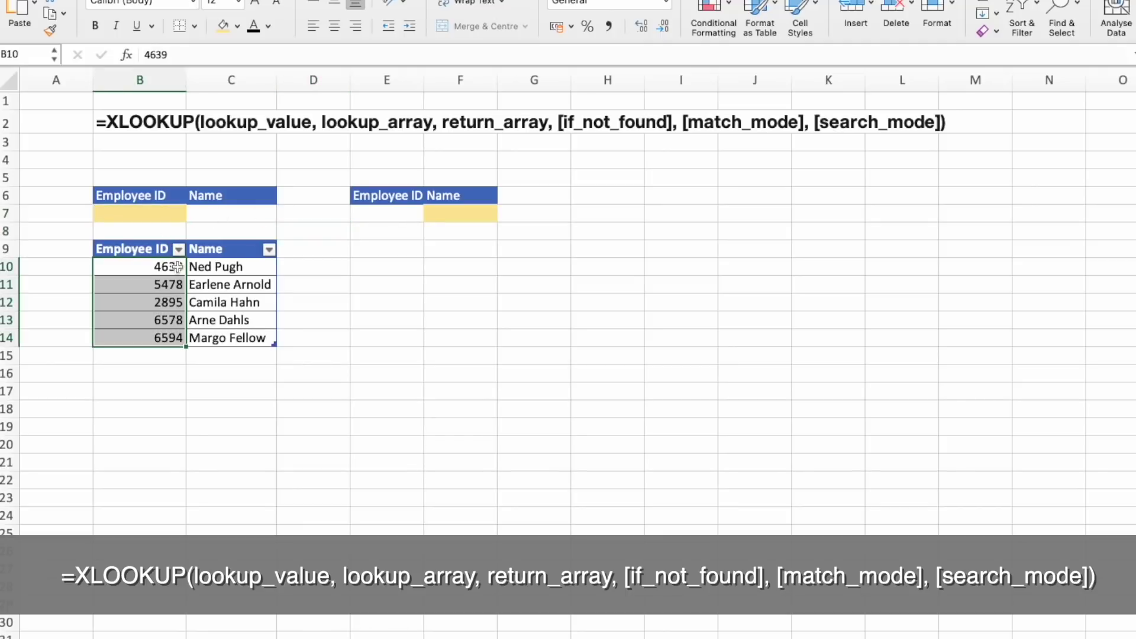
pyautogui.click(218, 243)
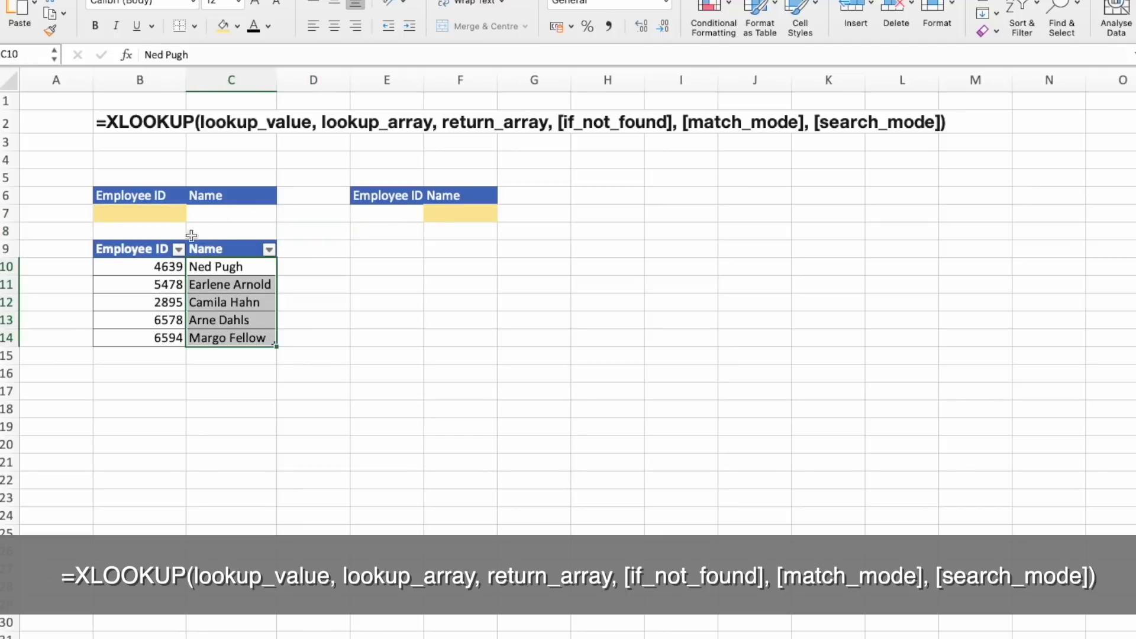
# Copy employee ID 5478 from B11 into the lookup cell B7.
pyautogui.click(167, 303)
pyautogui.click(168, 287)
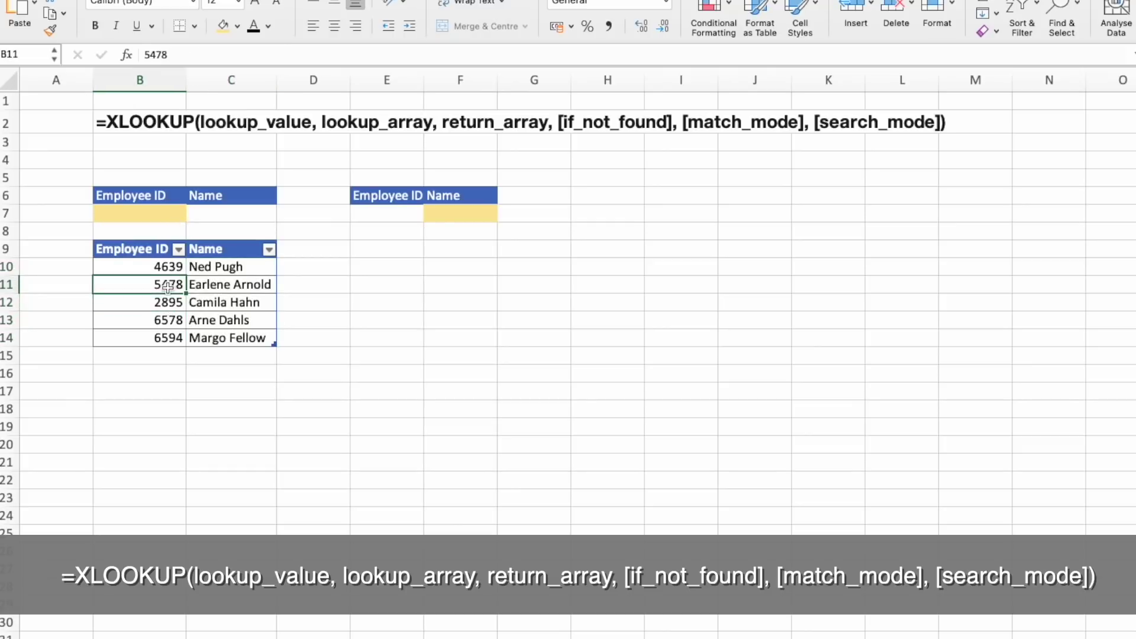
pyautogui.press('super+c')
pyautogui.click(161, 211)
pyautogui.press('super+v')
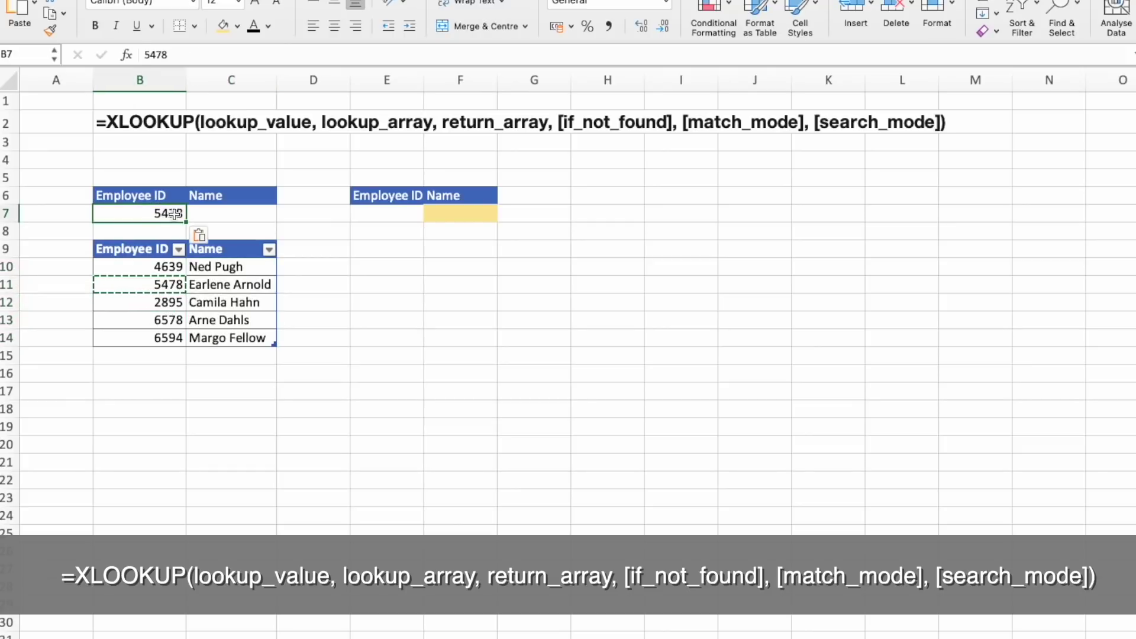
pyautogui.click(217, 220)
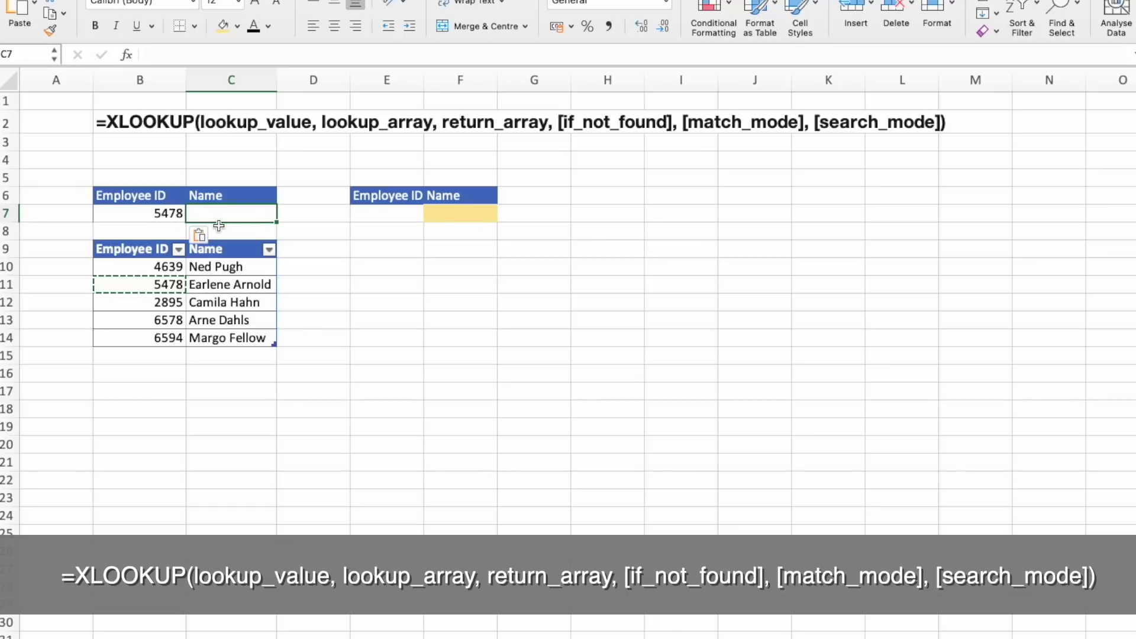
pyautogui.write('=xl')
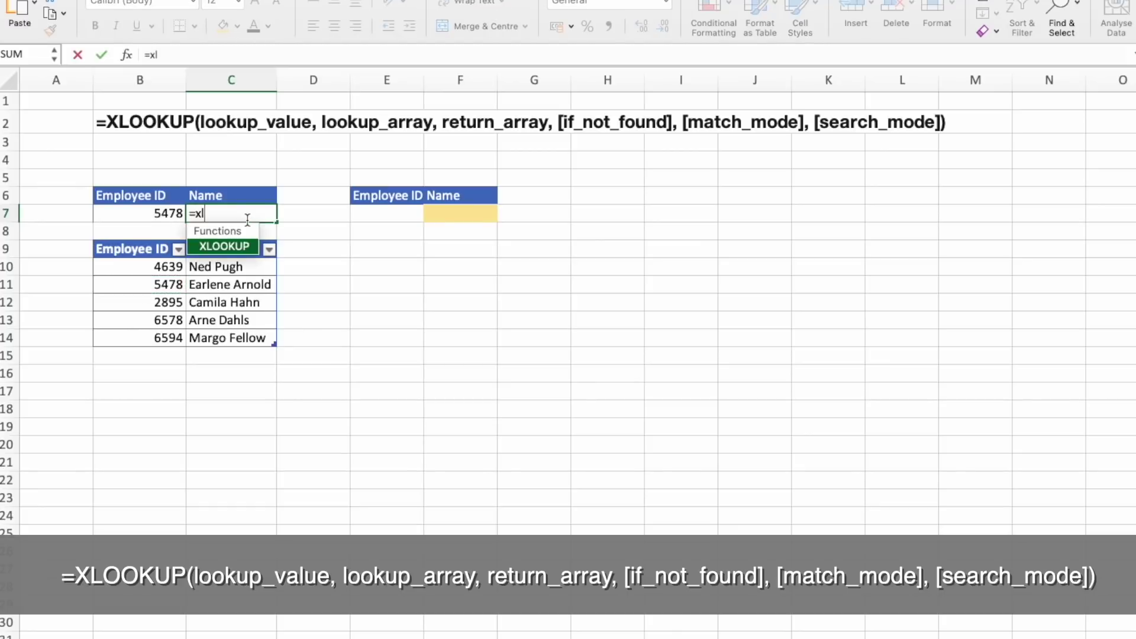
pyautogui.press('Tab')
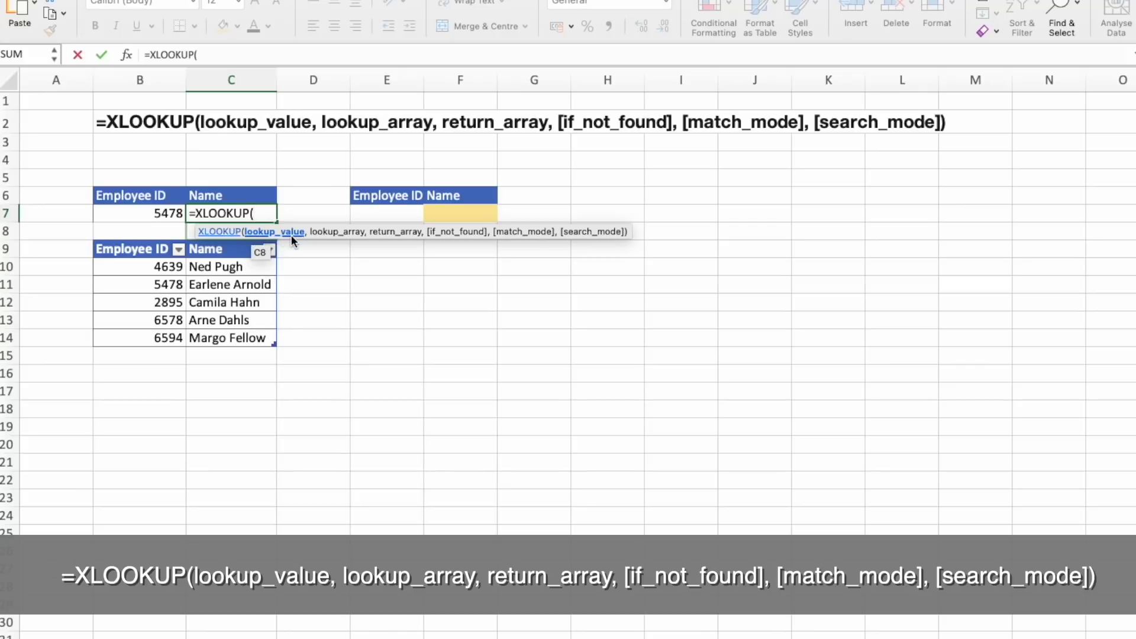
pyautogui.click(159, 214)
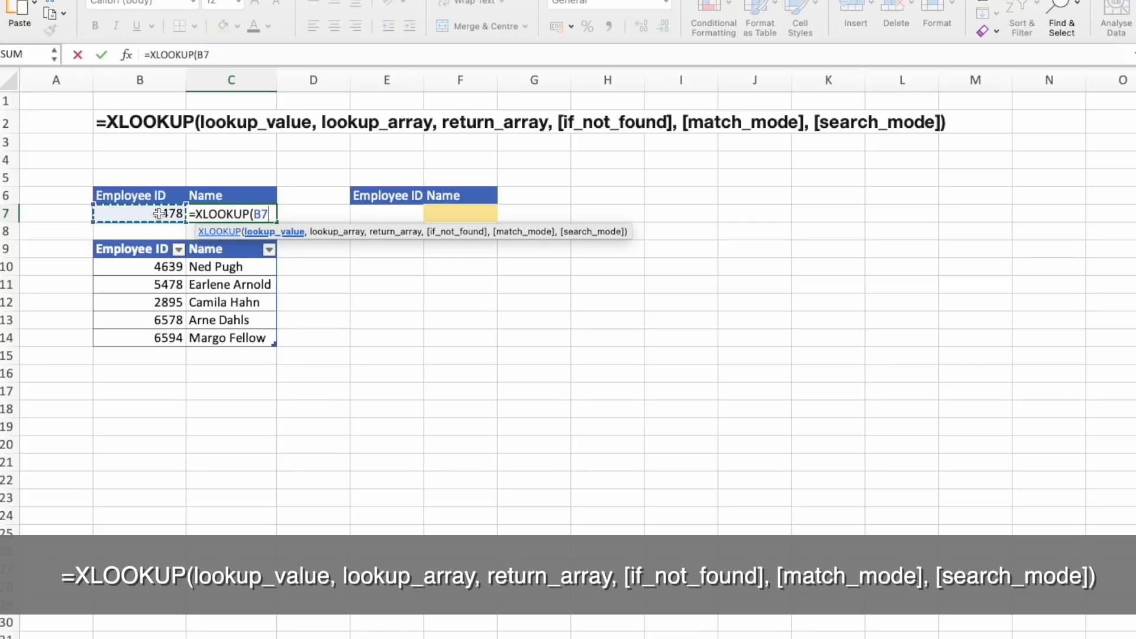
pyautogui.write(',')
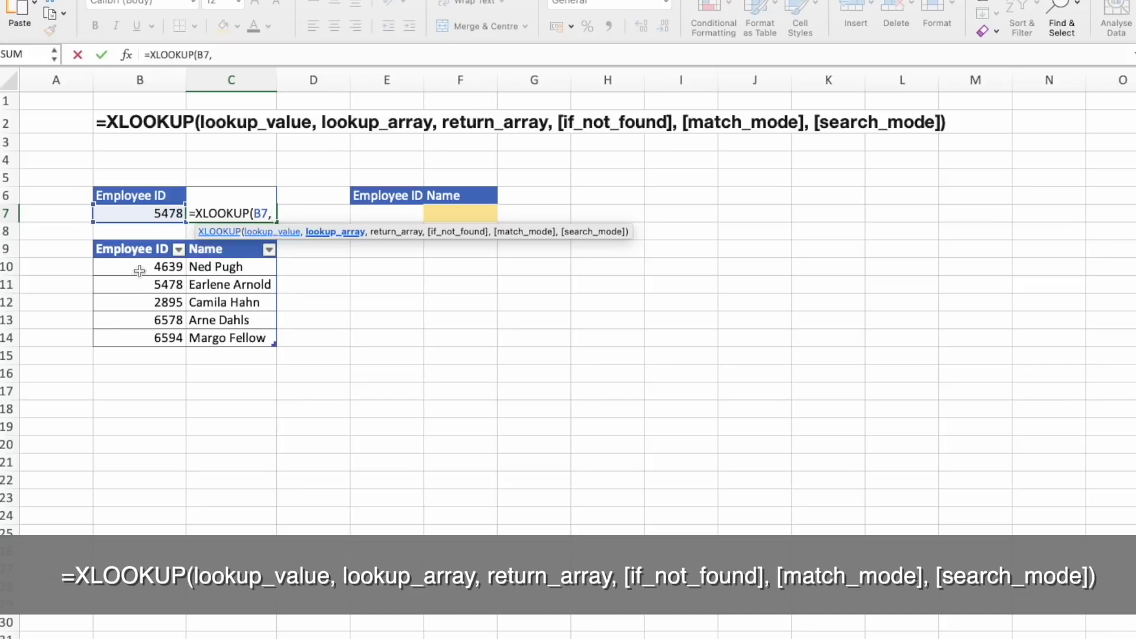
pyautogui.click(148, 241)
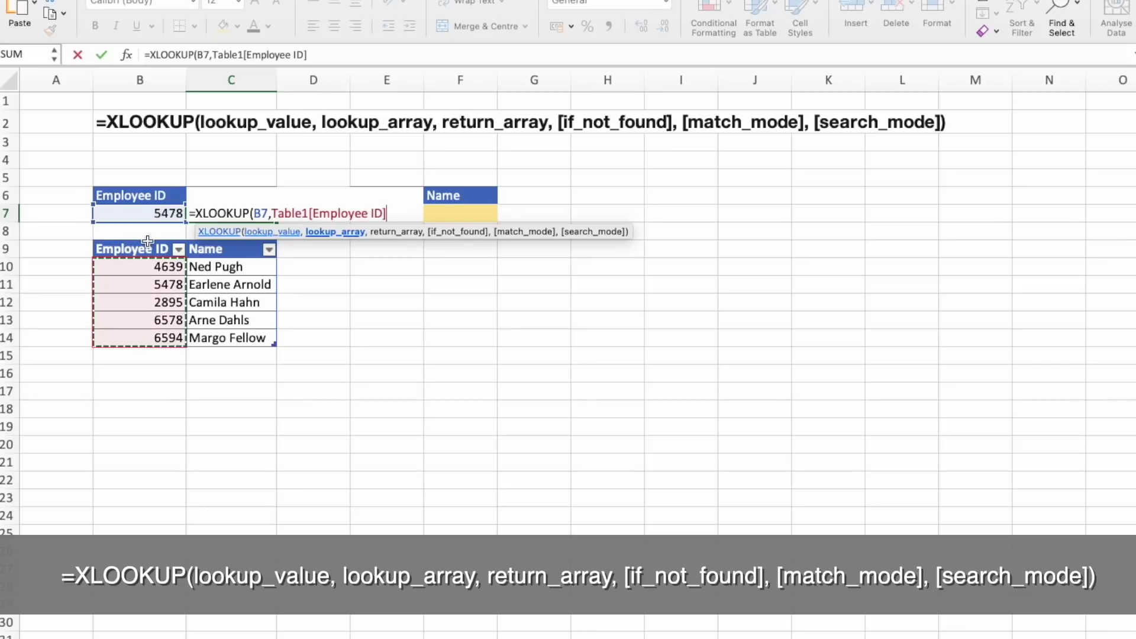
pyautogui.write(',')
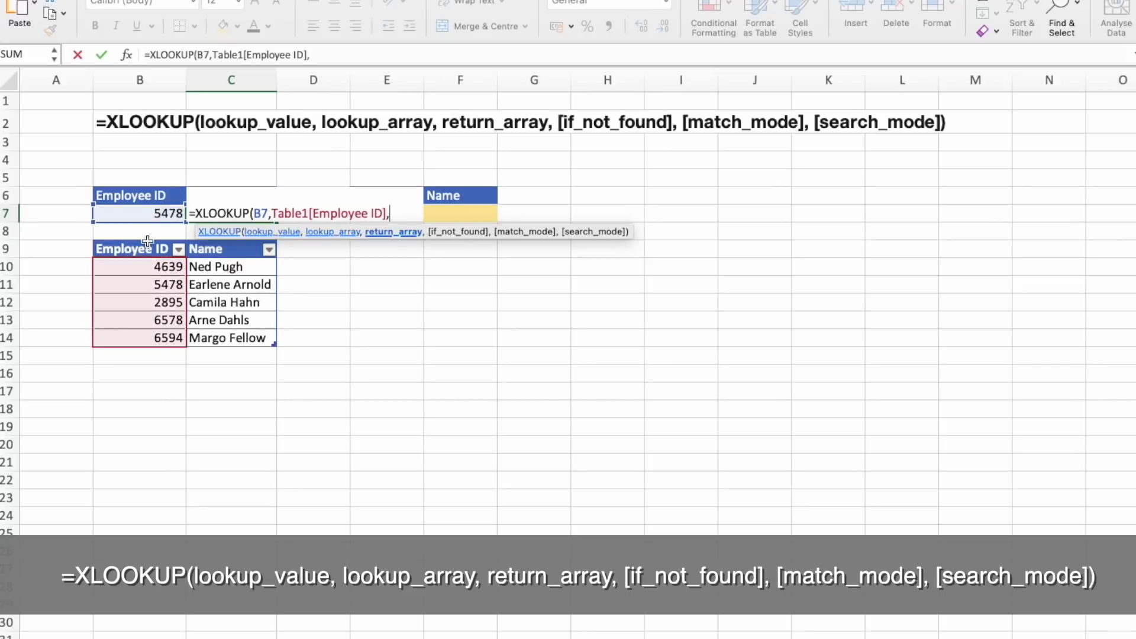
pyautogui.click(218, 243)
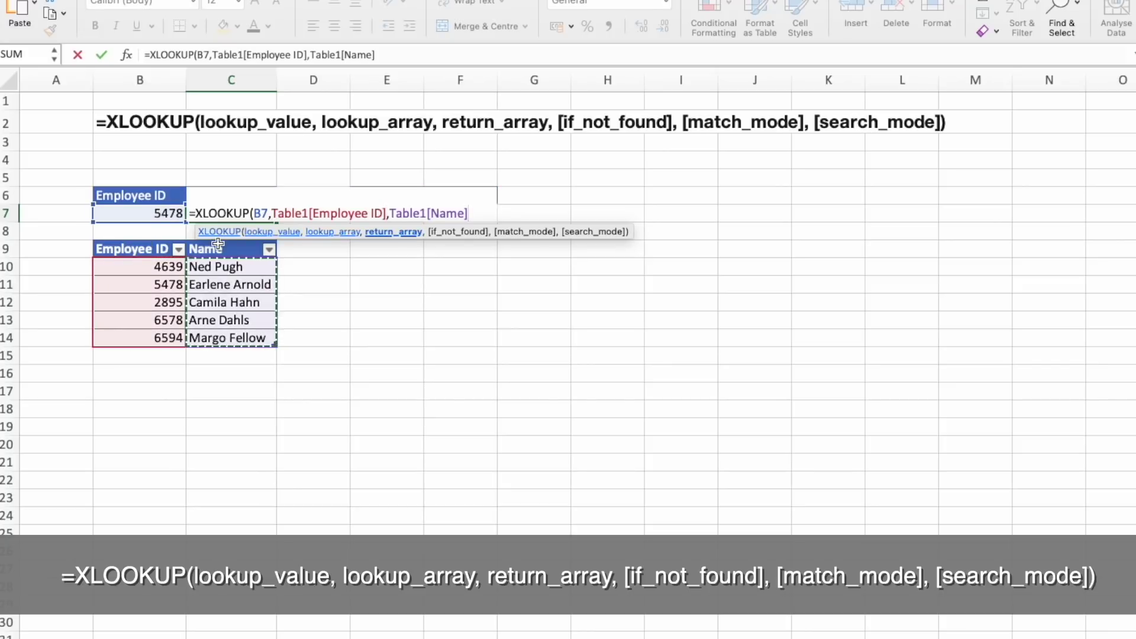
pyautogui.press('Return')
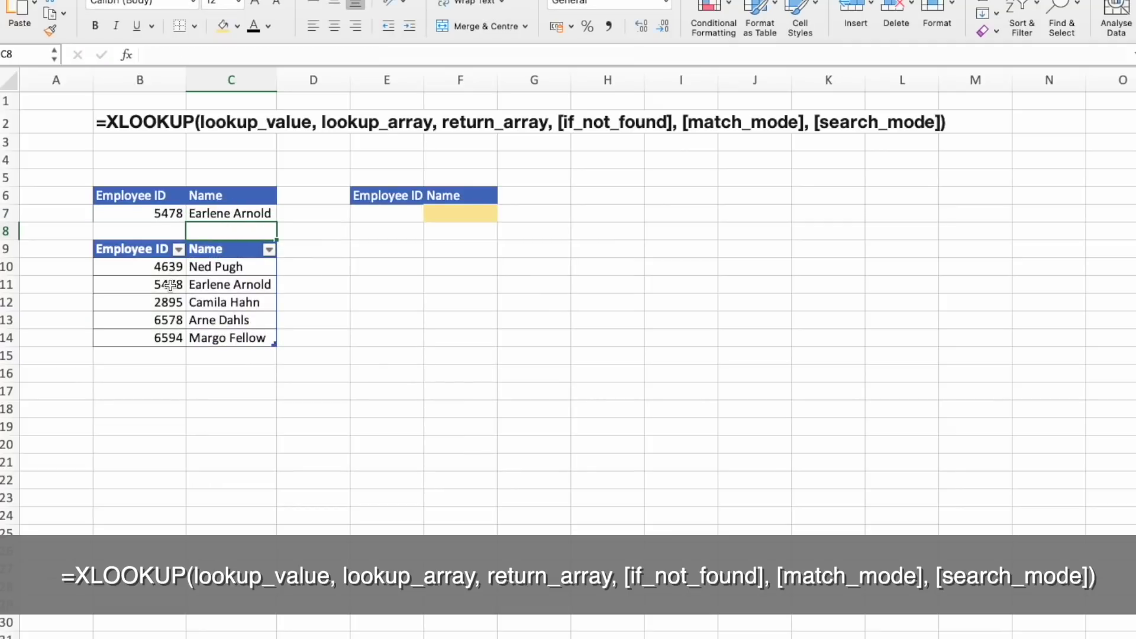
pyautogui.moveTo(171, 284); pyautogui.dragTo(231, 284)
pyautogui.click(231, 302)
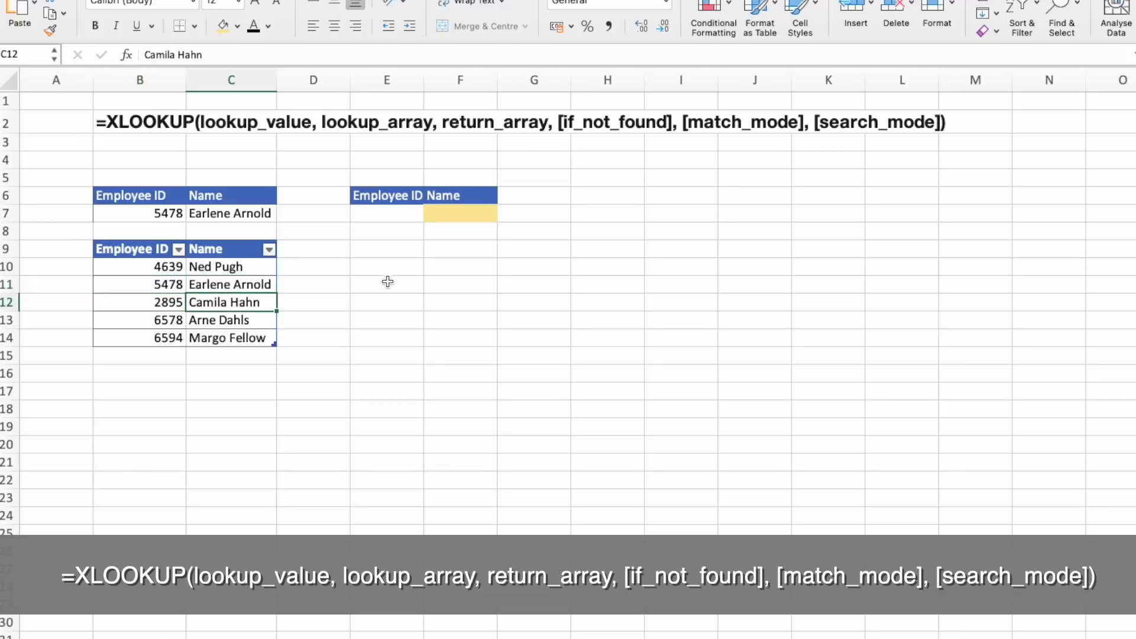
pyautogui.click(230, 286)
pyautogui.press('super+c')
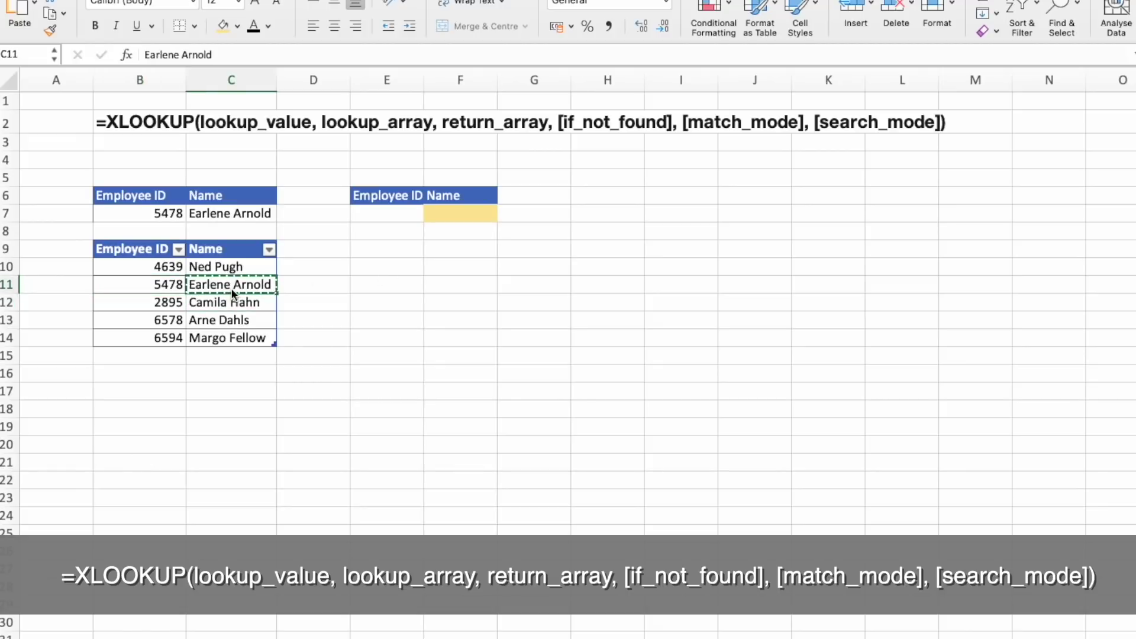
pyautogui.click(461, 214)
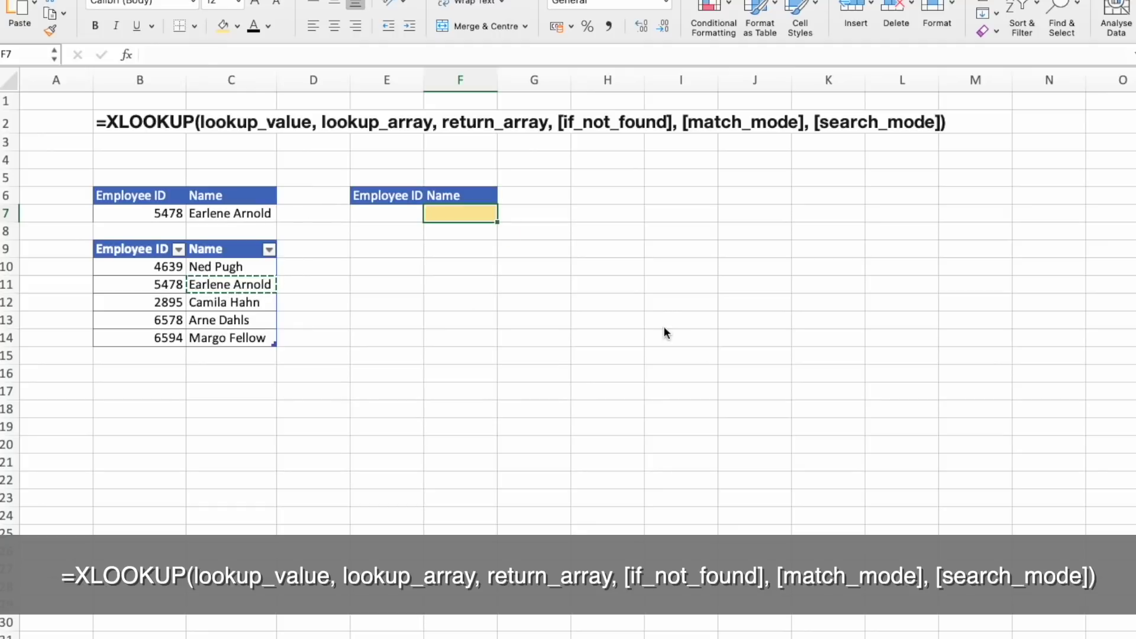
pyautogui.press('super+v')
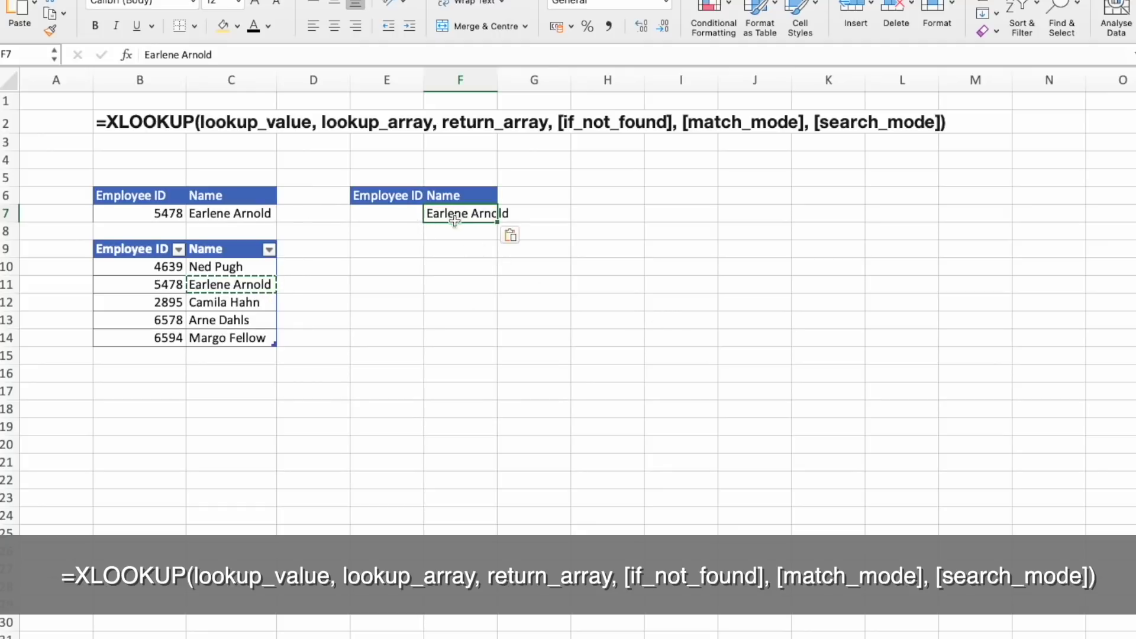
# Enter =XLOOKUP(F7,Table1[Name],Table1[Employee ID]) in E7 to return the employee's ID.
pyautogui.click(358, 211)
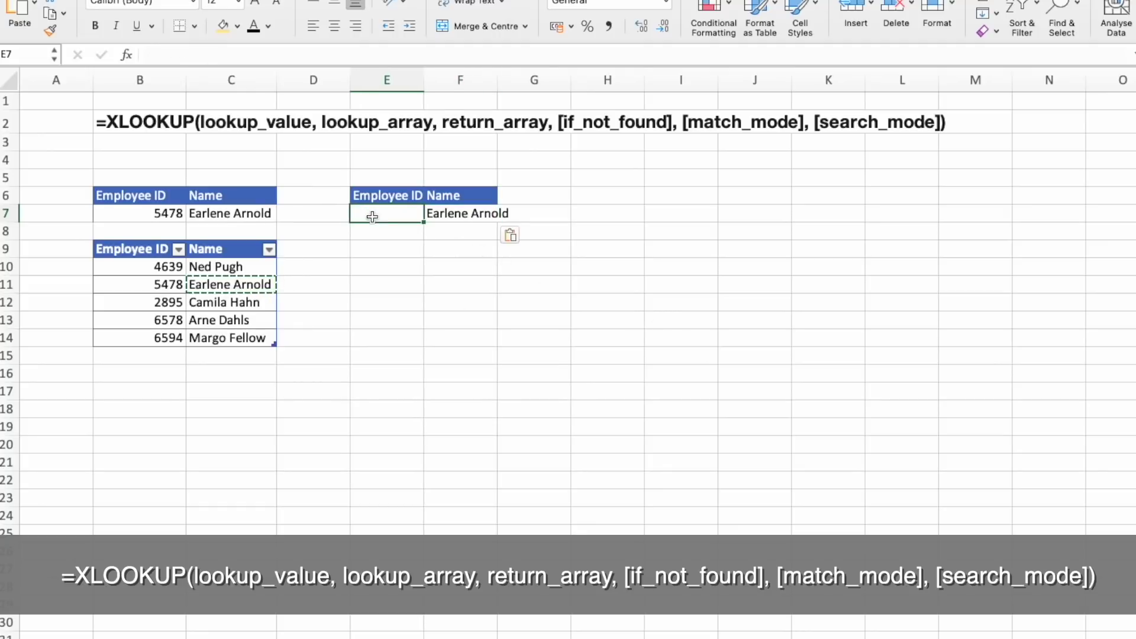
pyautogui.click(358, 53)
pyautogui.write('=xlo')
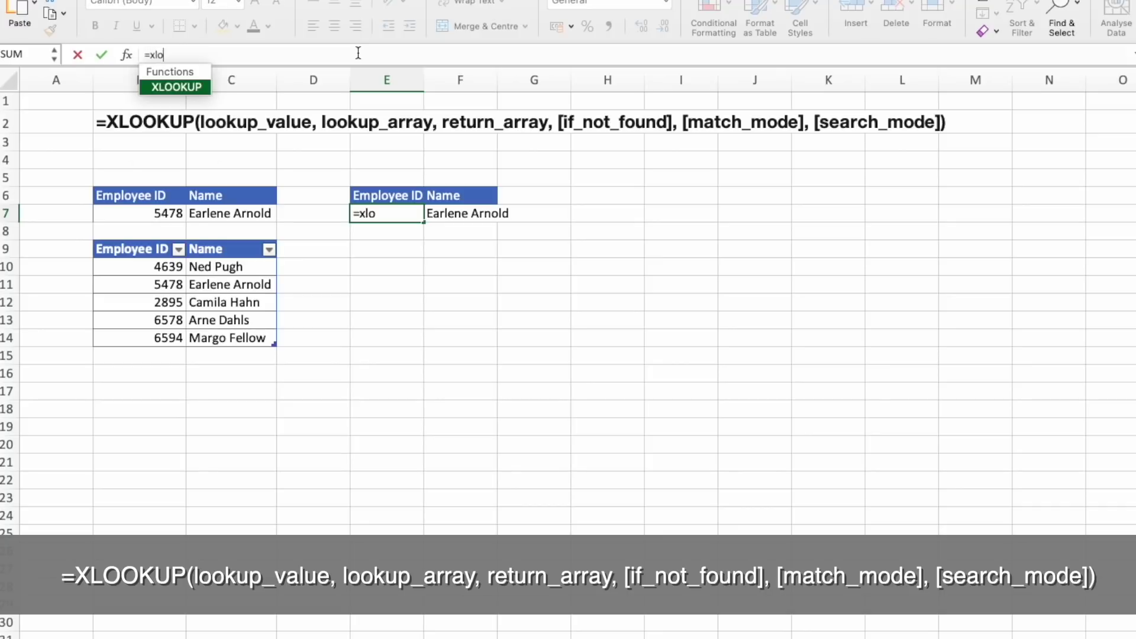
pyautogui.press('Tab')
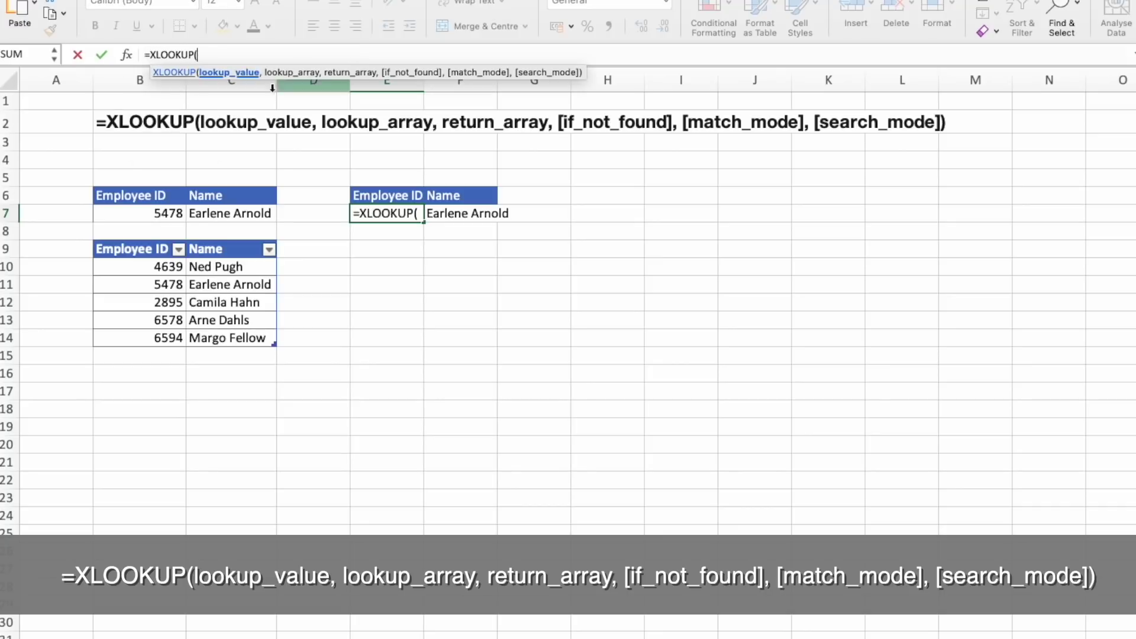
pyautogui.click(485, 213)
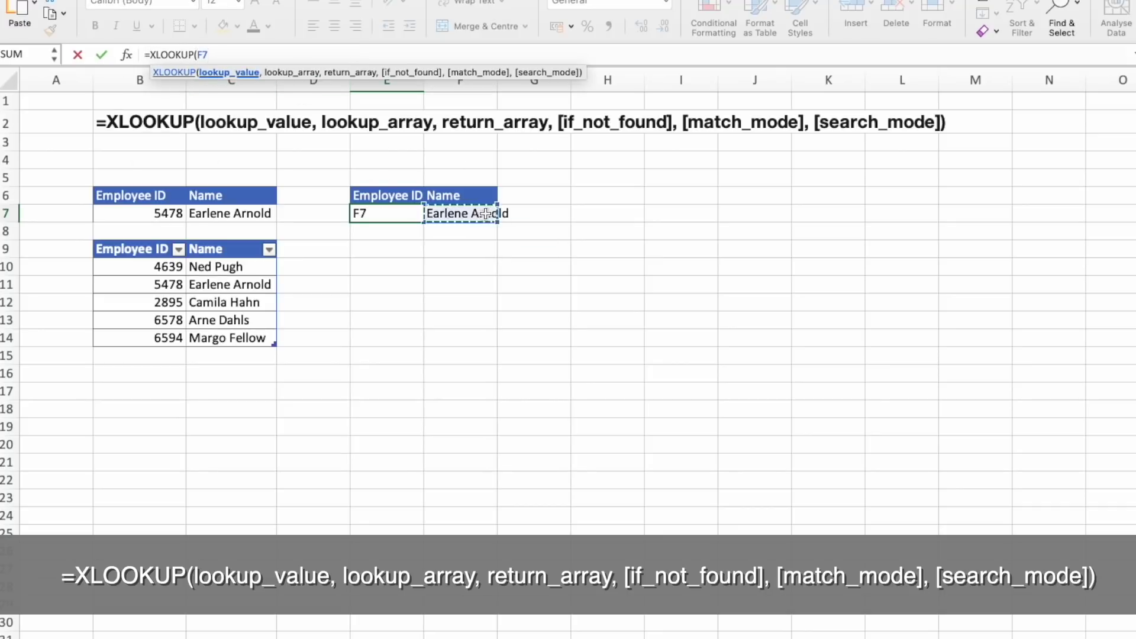
pyautogui.write(',')
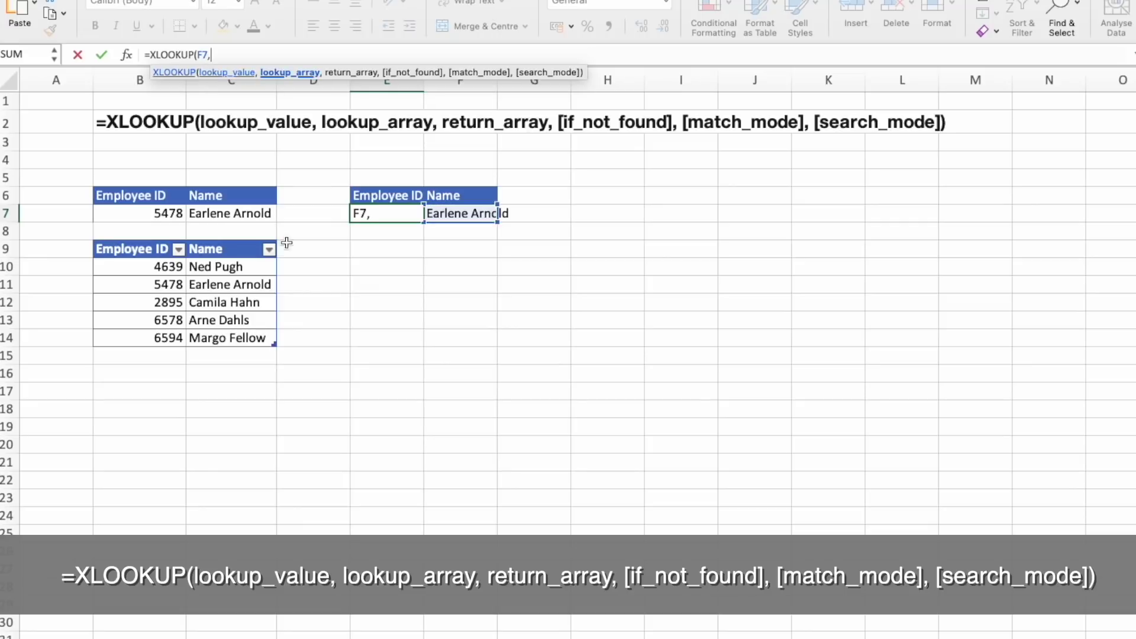
pyautogui.click(210, 242)
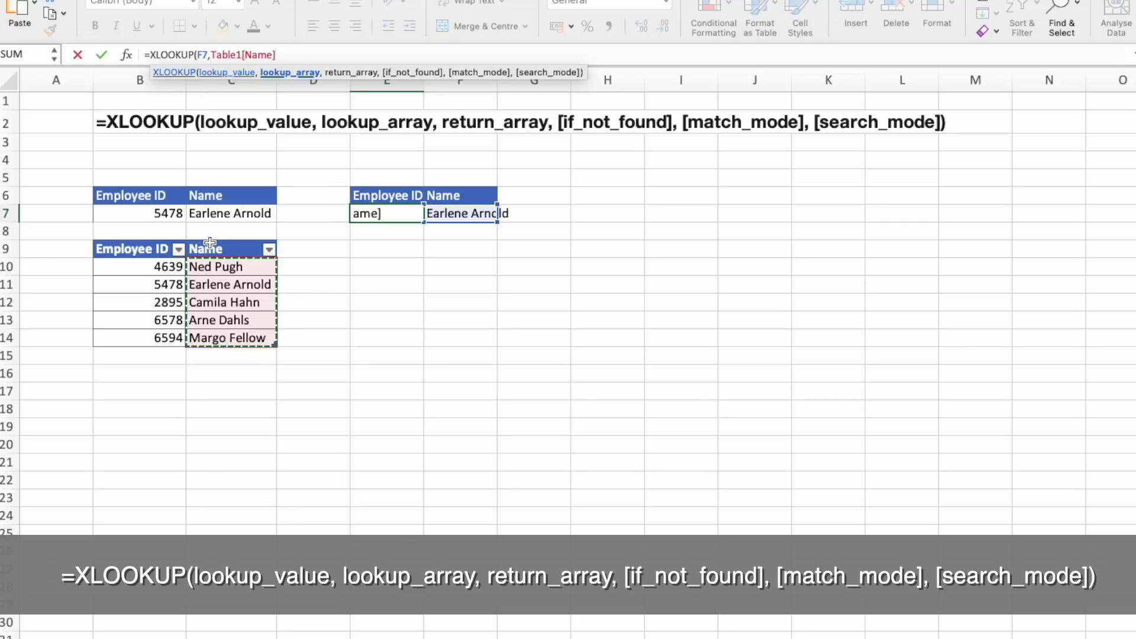
pyautogui.write(',')
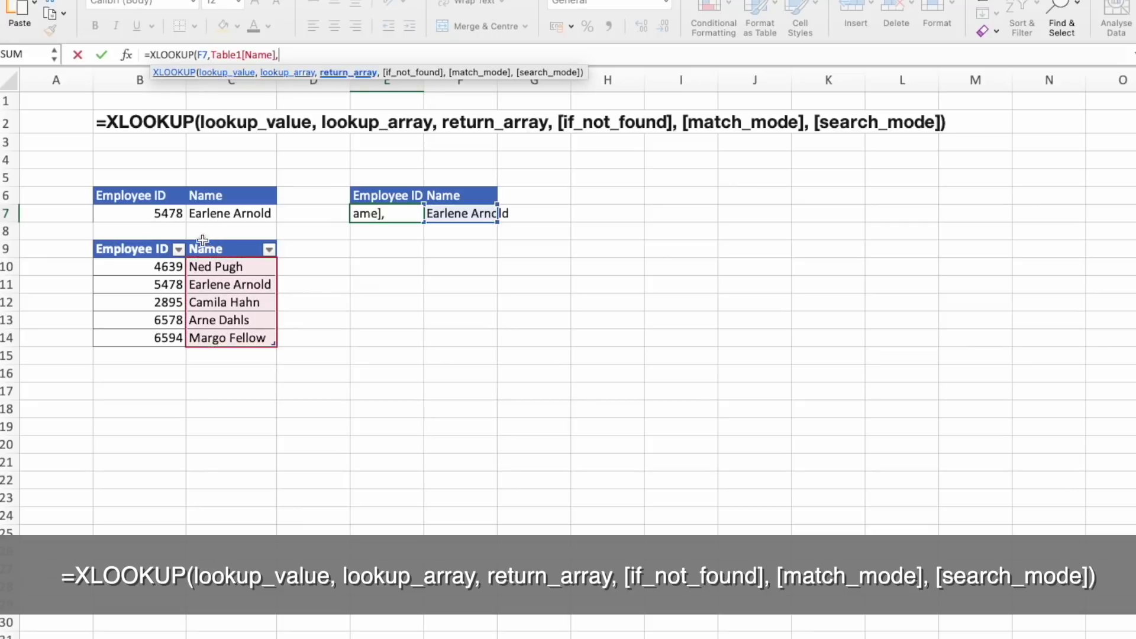
pyautogui.click(148, 244)
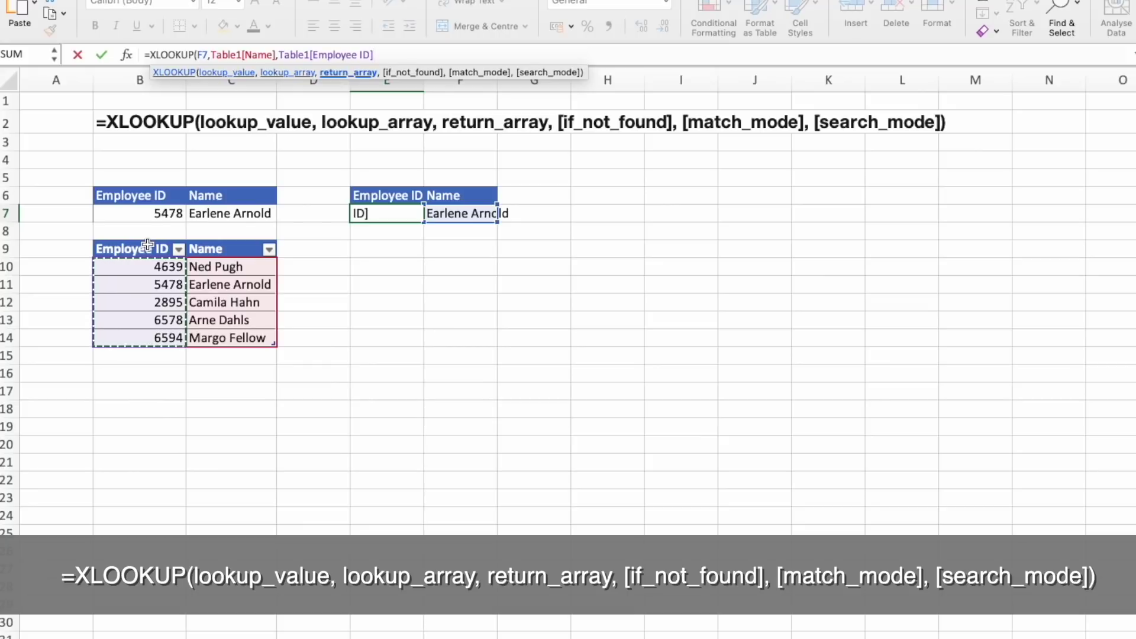
pyautogui.press('Return')
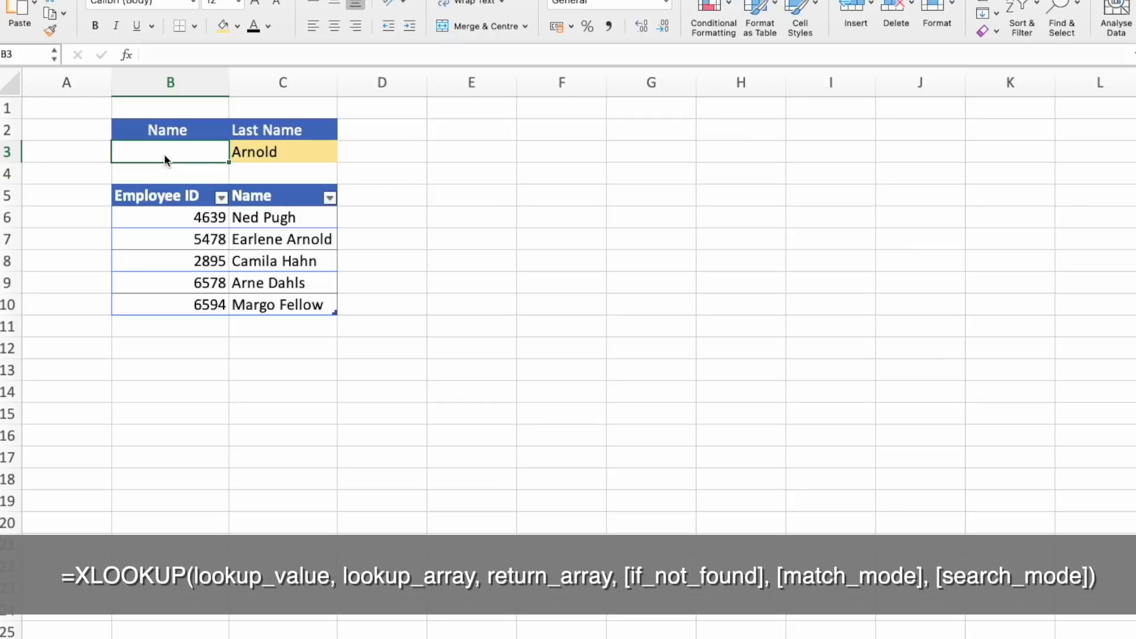
# Enter =XLOOKUP("*"&C3,Table13[Name],Table13[Name]) in B3, which returns #N/A for now.
pyautogui.write('=xlo')
pyautogui.press('Tab')
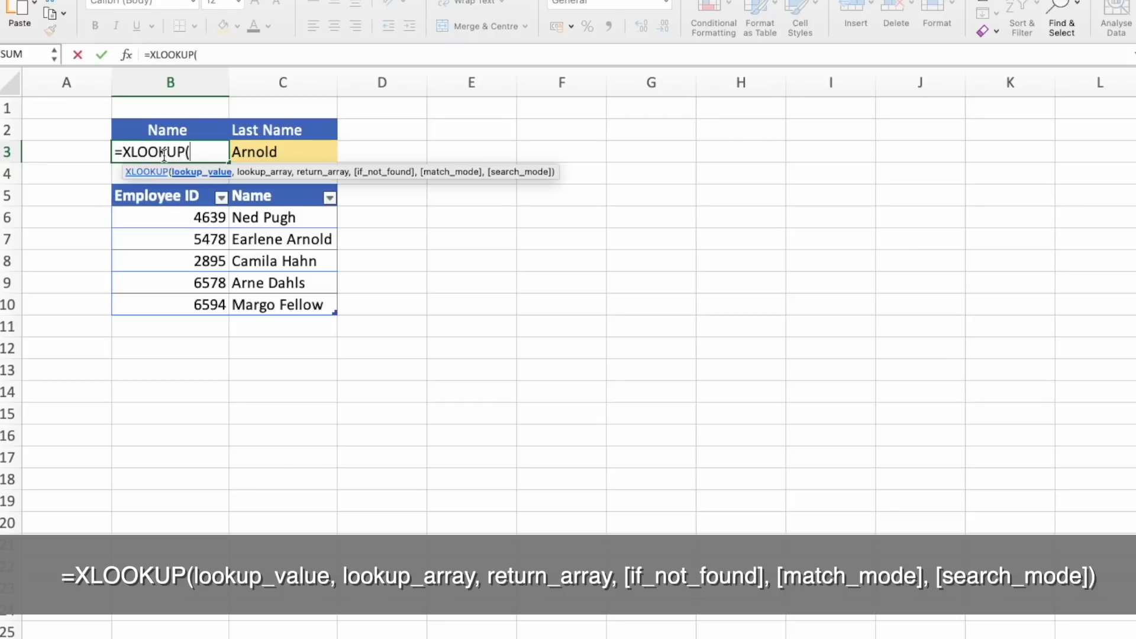
pyautogui.write('"*"')
pyautogui.write('&')
pyautogui.click(312, 149)
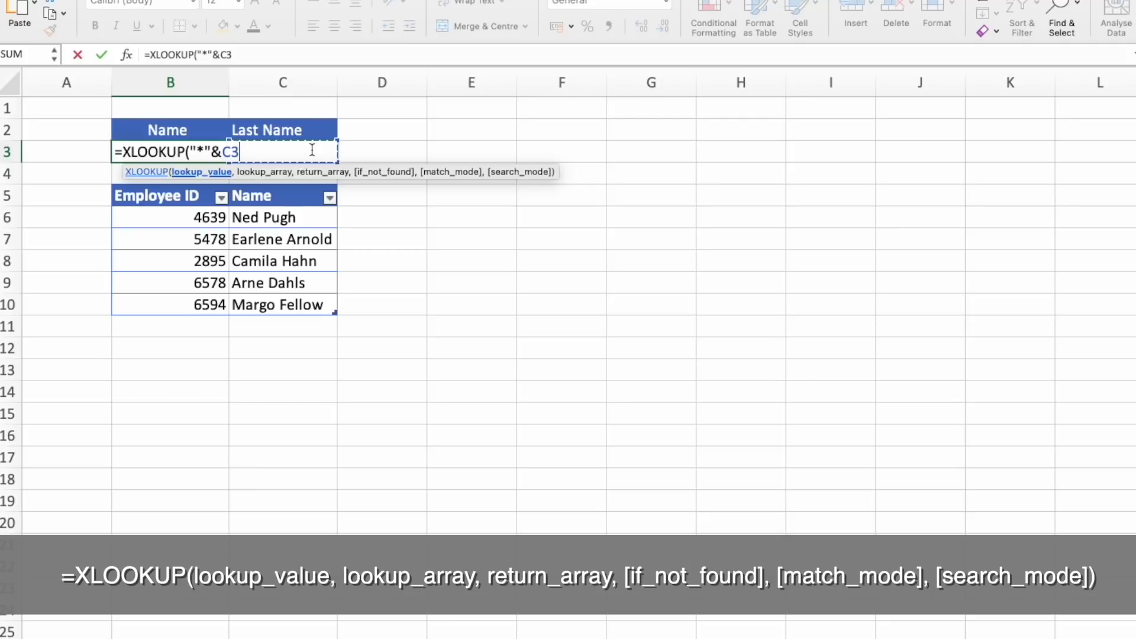
pyautogui.write(',')
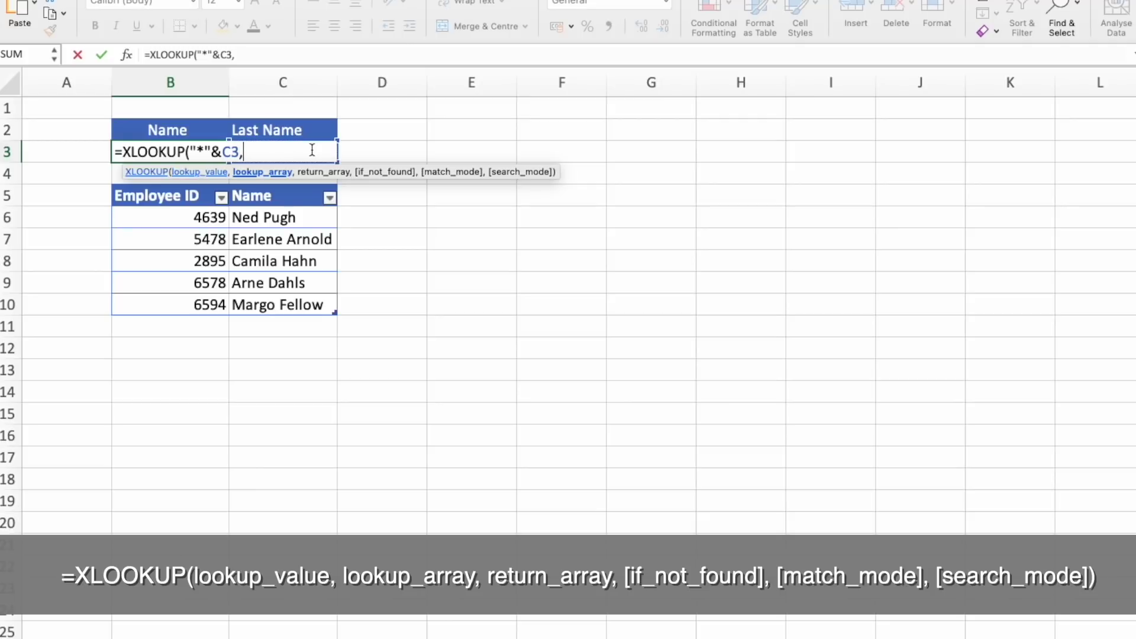
pyautogui.click(291, 191)
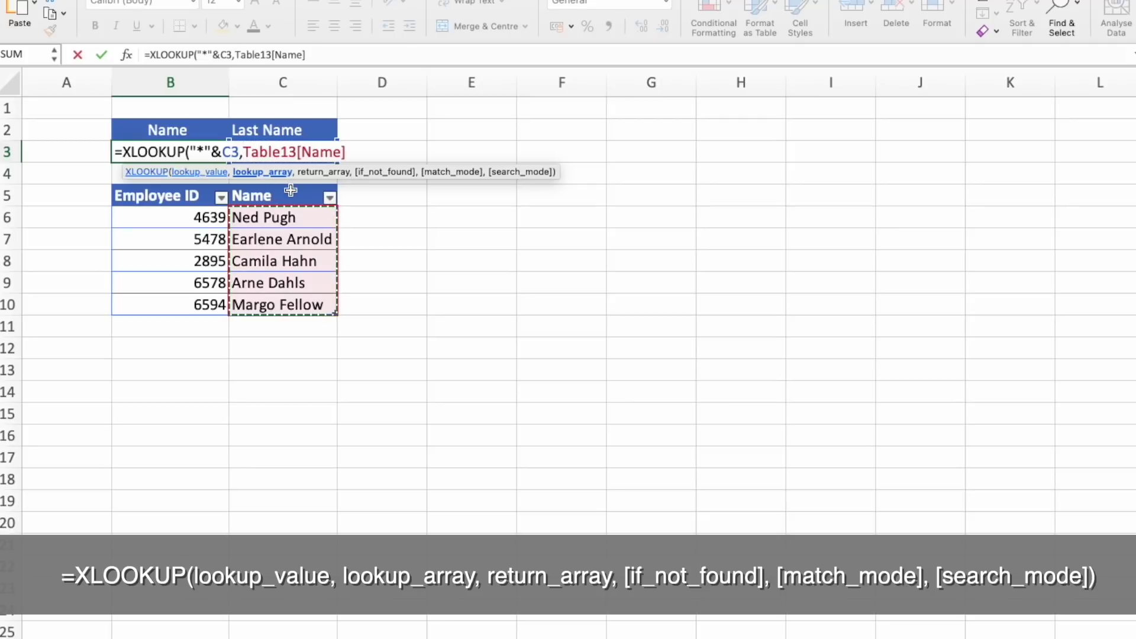
pyautogui.write(',')
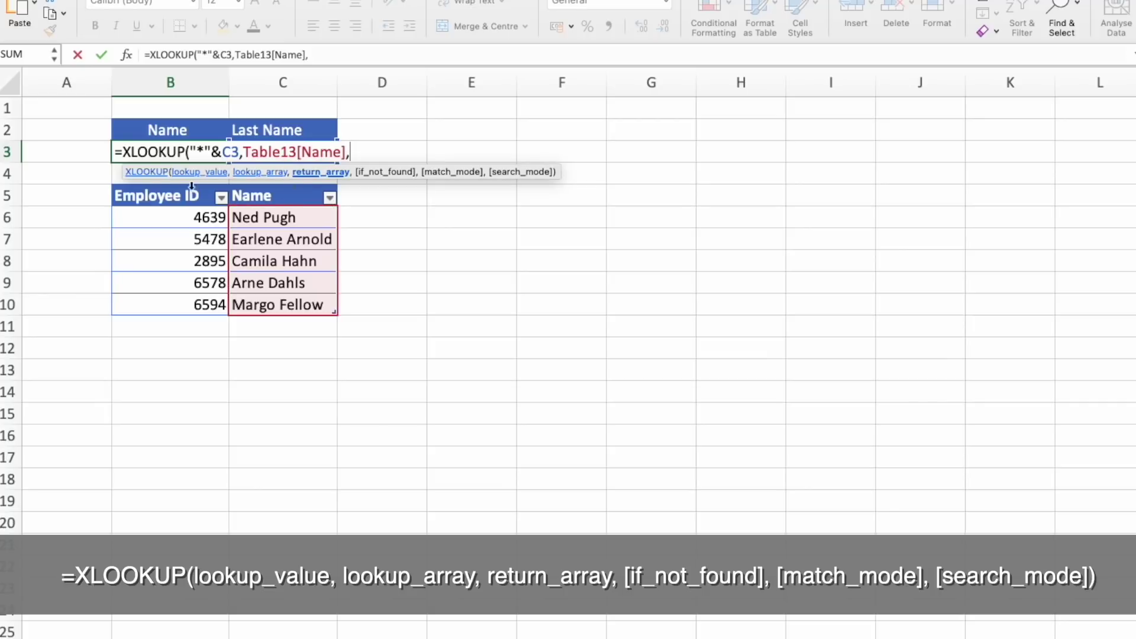
pyautogui.click(279, 189)
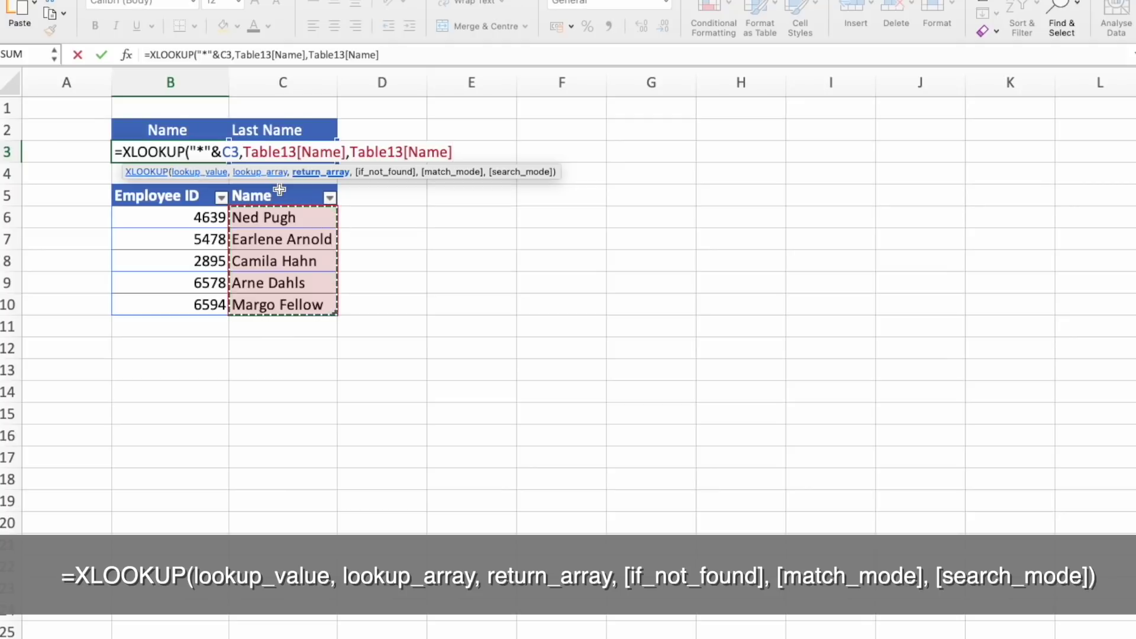
pyautogui.press('Return')
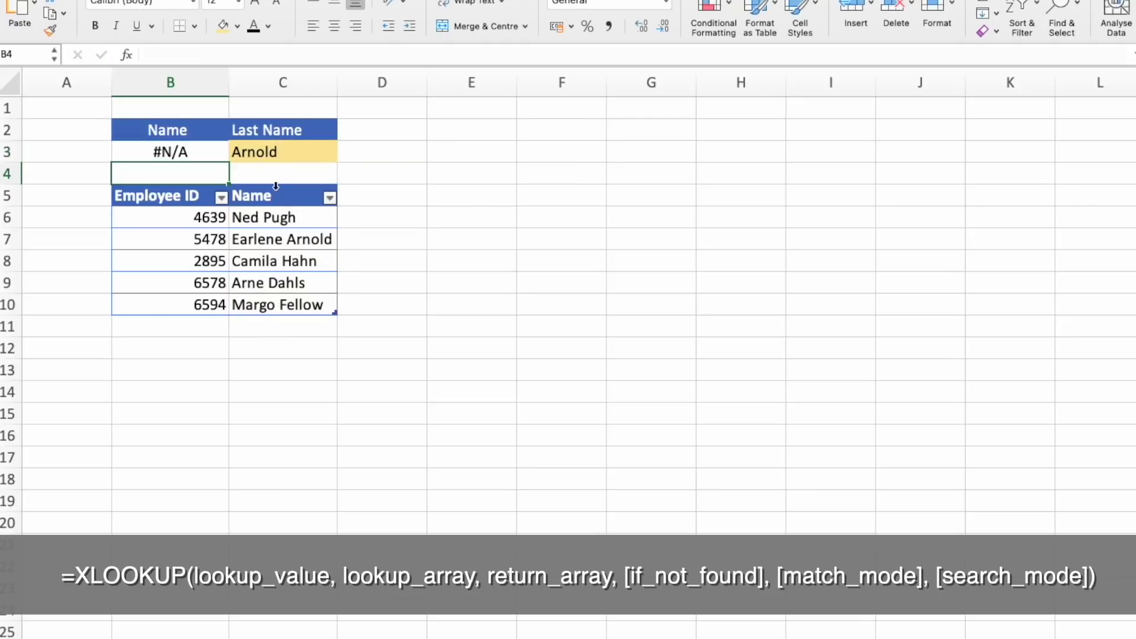
pyautogui.click(170, 151)
pyautogui.click(432, 57)
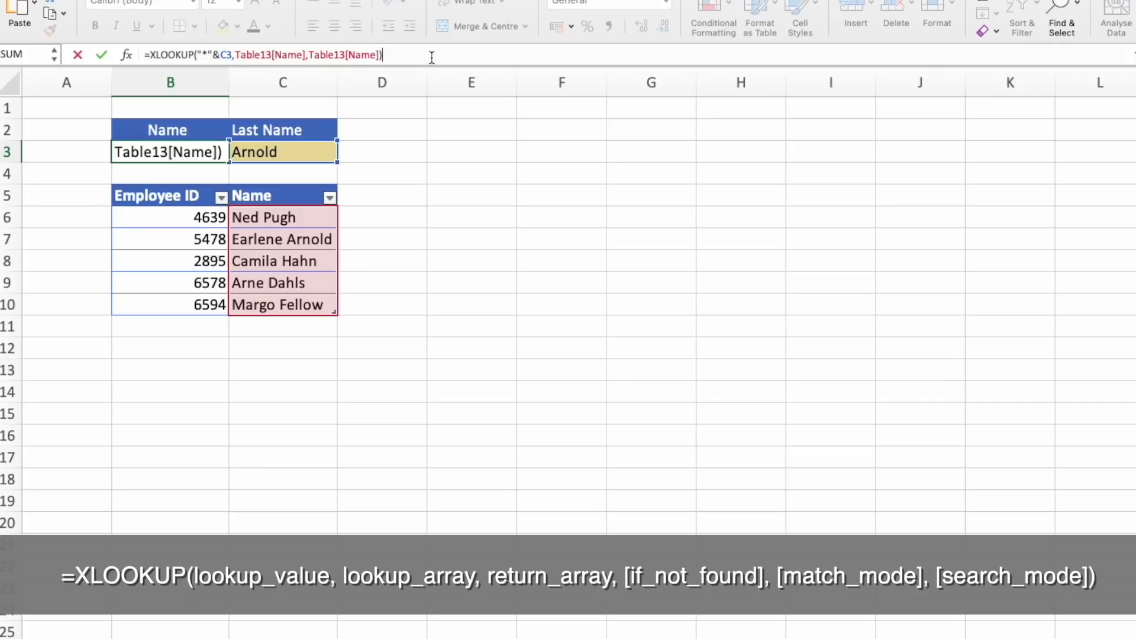
pyautogui.press('BackSpace')
pyautogui.write(',')
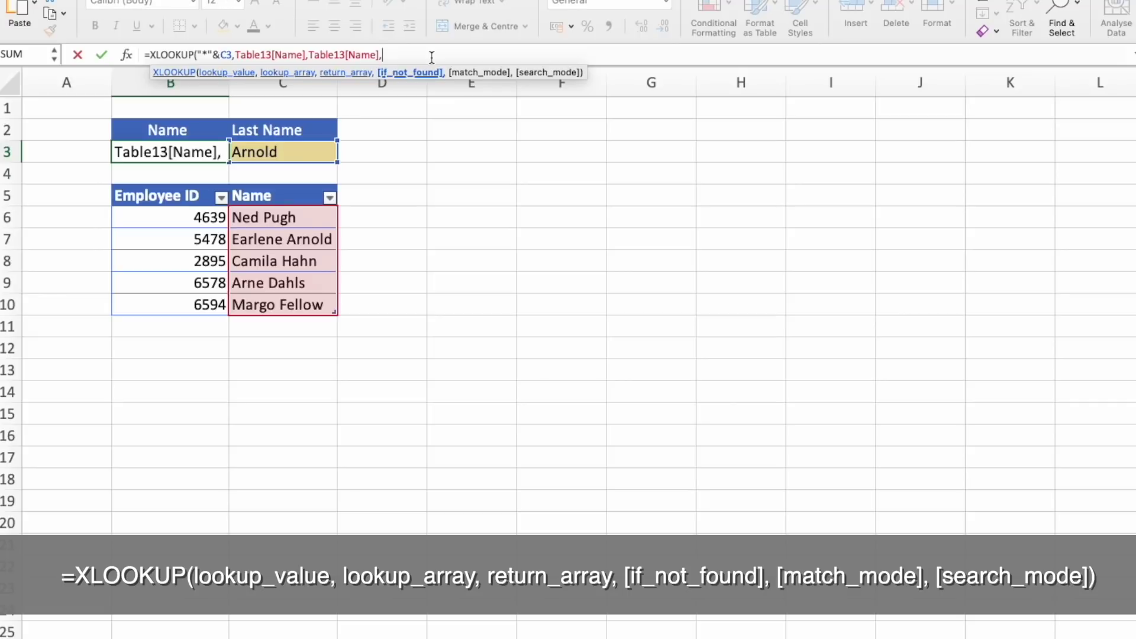
pyautogui.write('"')
pyautogui.write('Name not foun')
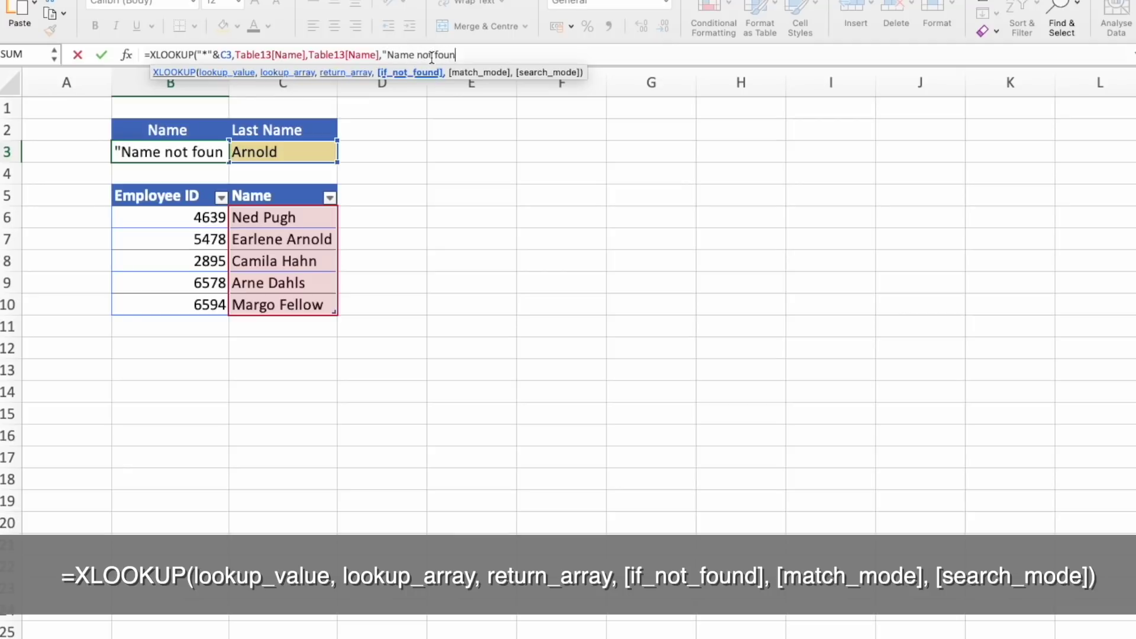
pyautogui.write('d"')
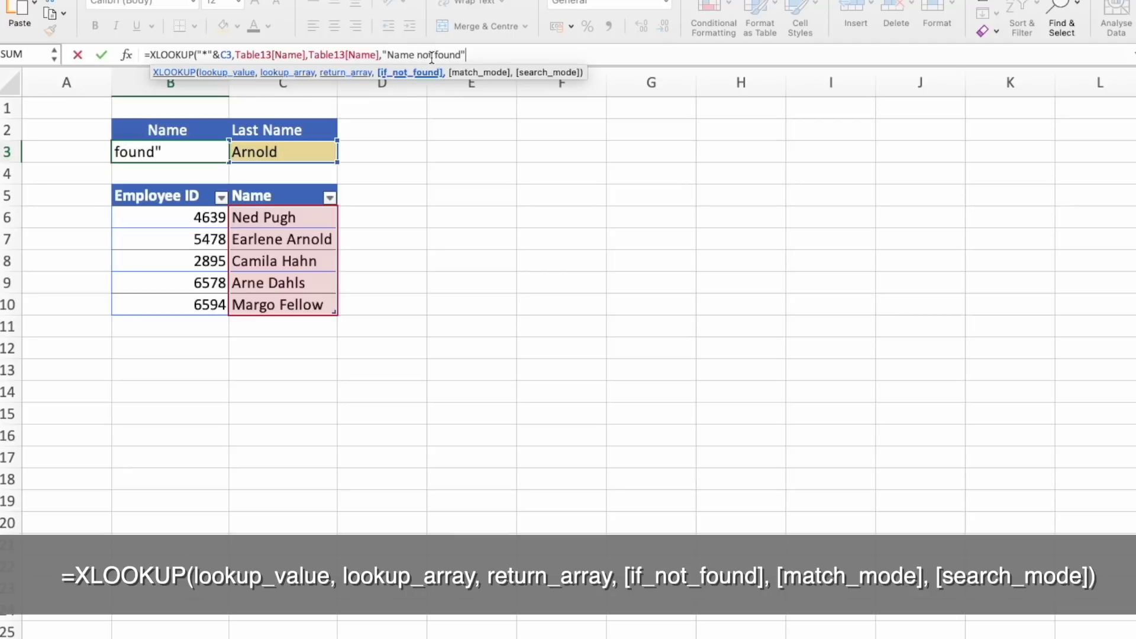
pyautogui.write(',')
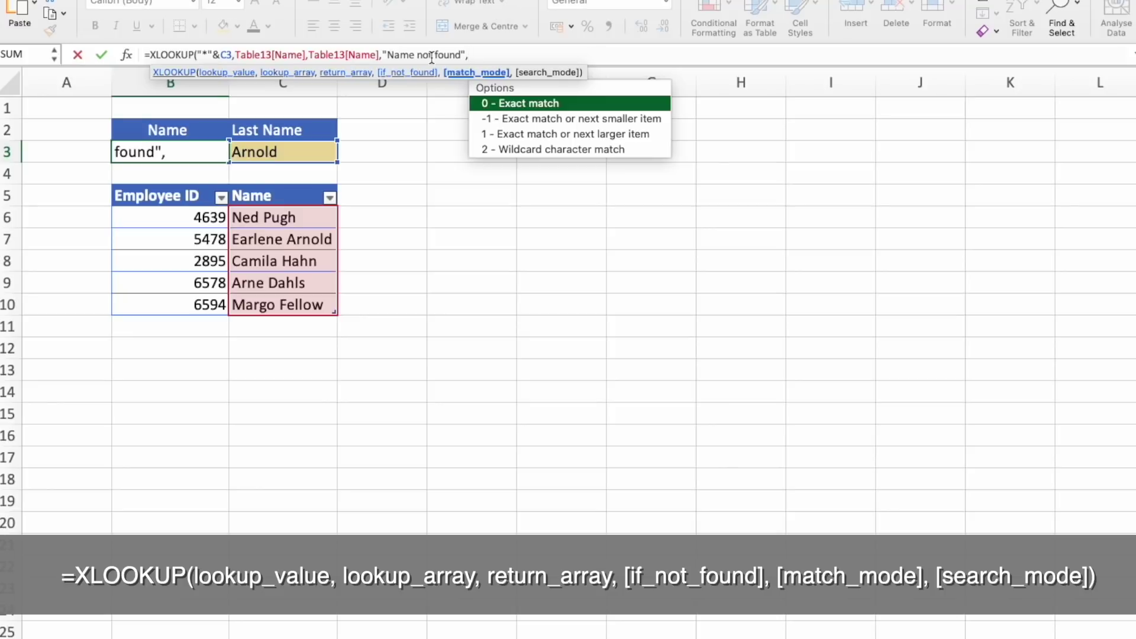
pyautogui.write('2')
pyautogui.write(')')
pyautogui.press('Return')
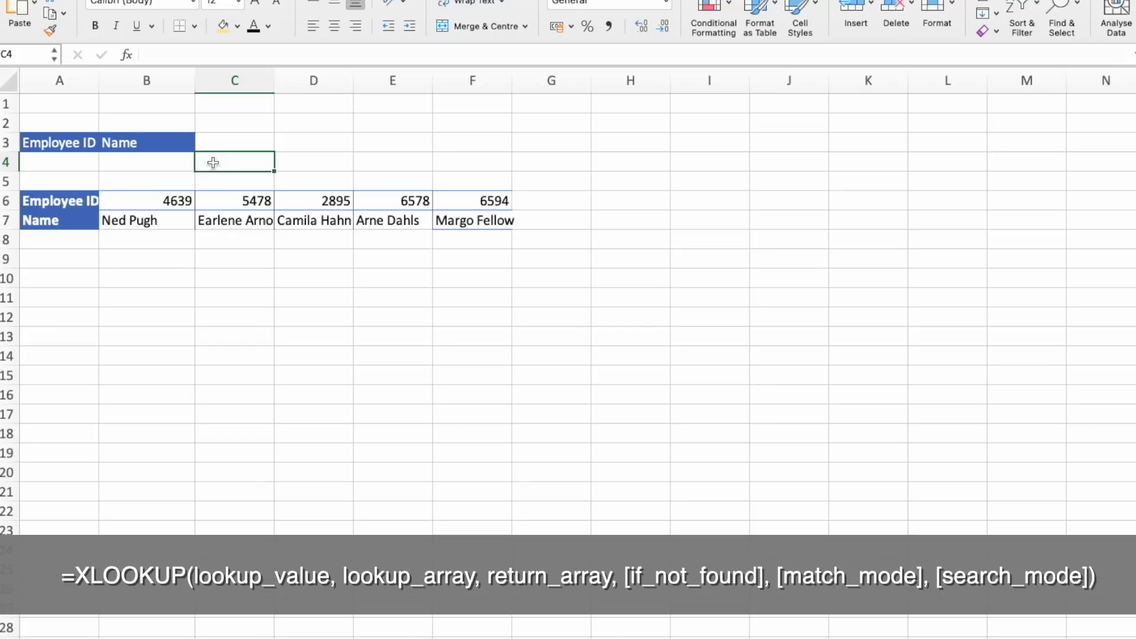
pyautogui.click(227, 223)
pyautogui.press('super+c')
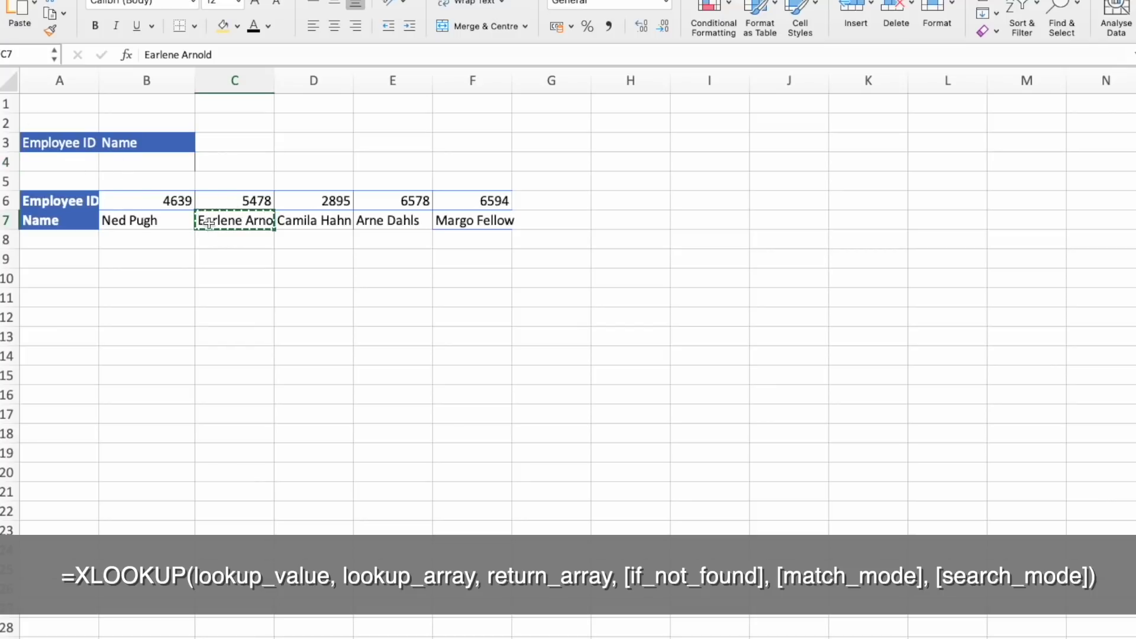
pyautogui.click(169, 162)
pyautogui.press('super+v')
pyautogui.click(82, 163)
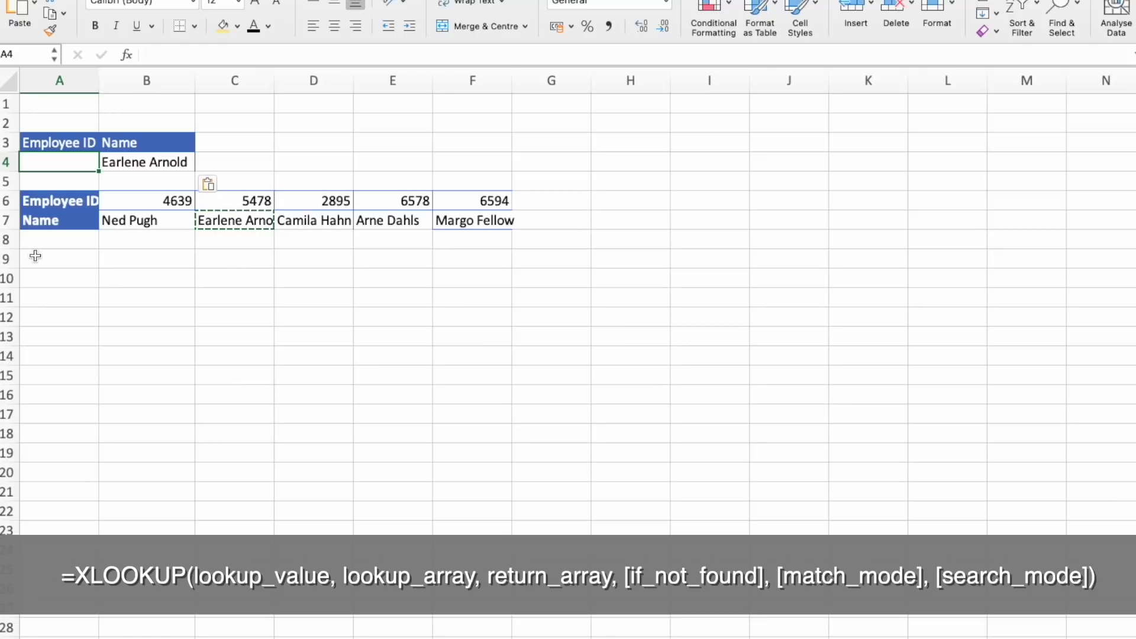
pyautogui.write('=')
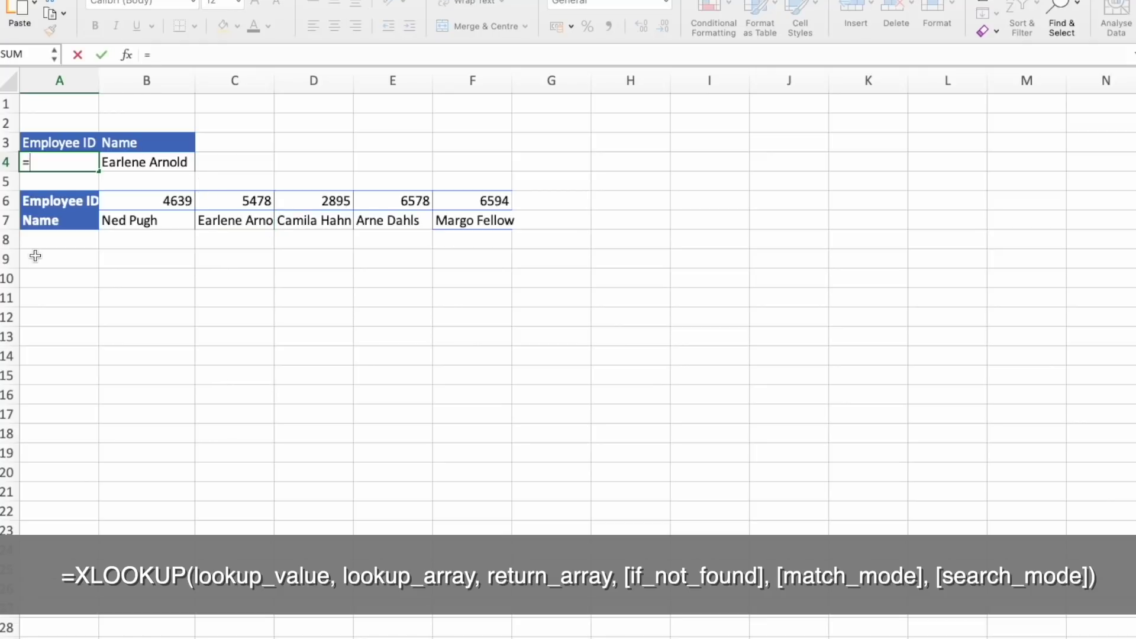
pyautogui.write('xlo')
pyautogui.press('Tab')
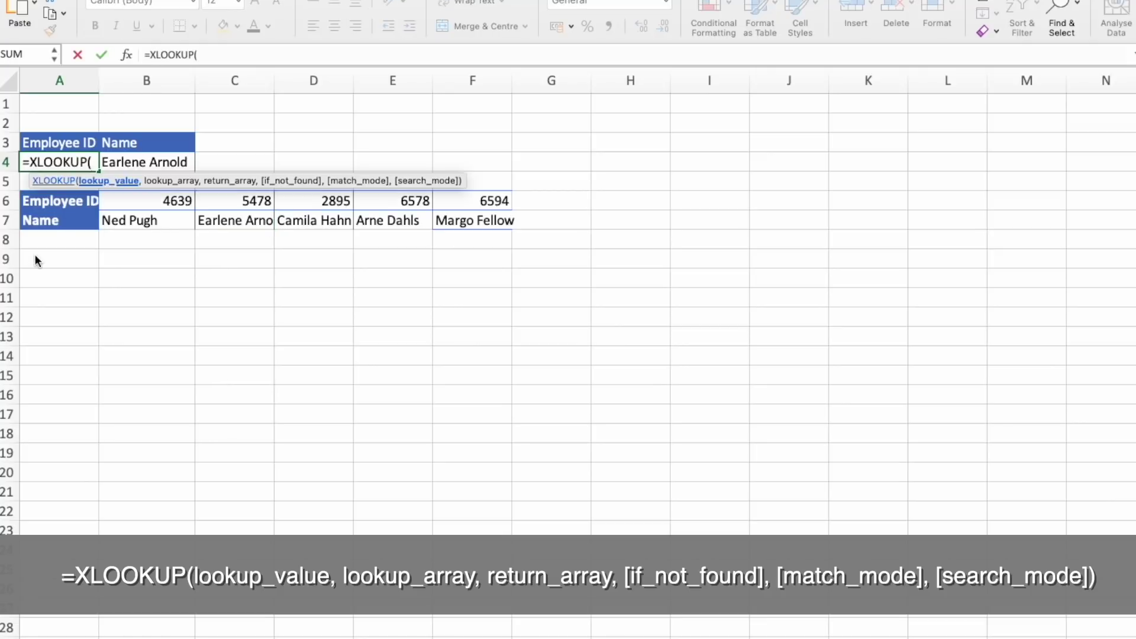
pyautogui.click(150, 163)
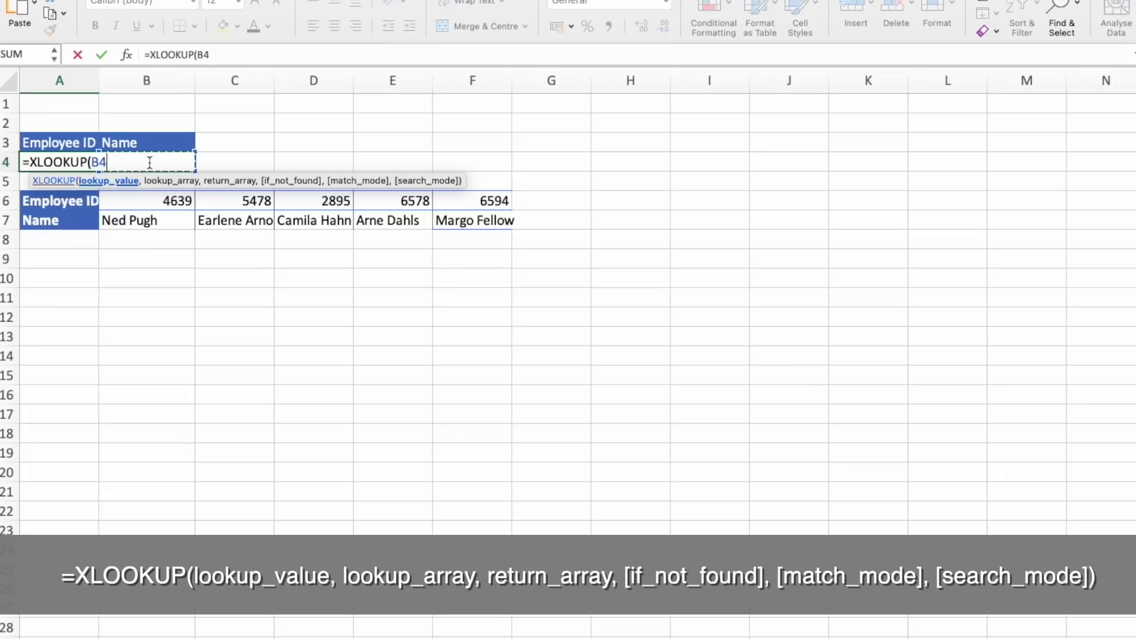
pyautogui.write(',')
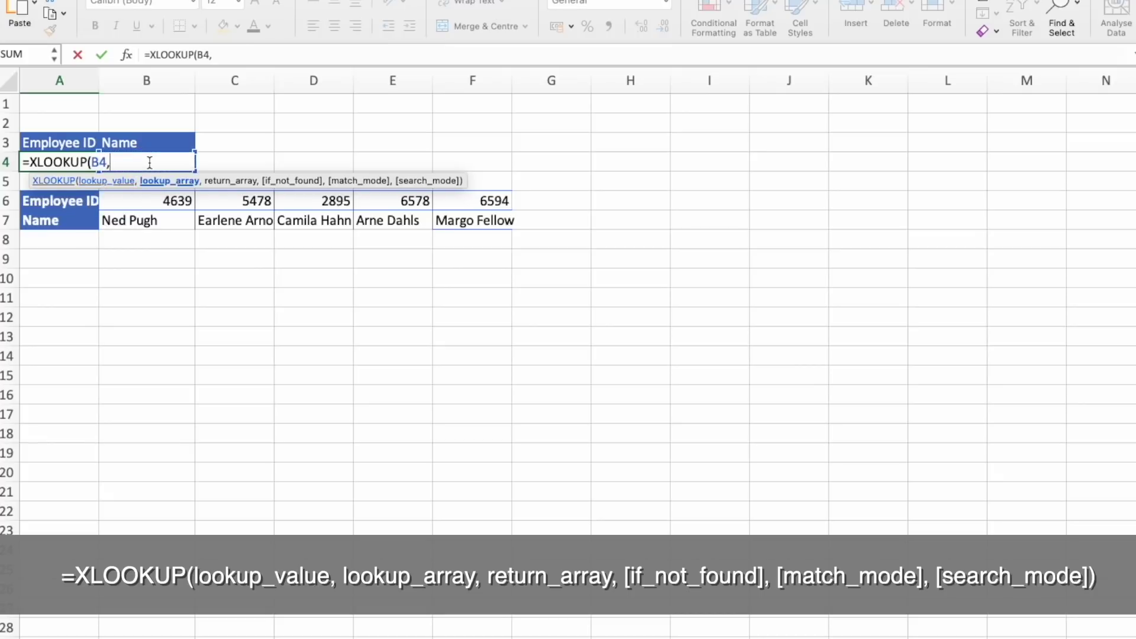
pyautogui.click(140, 227)
pyautogui.moveTo(139, 228); pyautogui.dragTo(471, 218)
pyautogui.write(',')
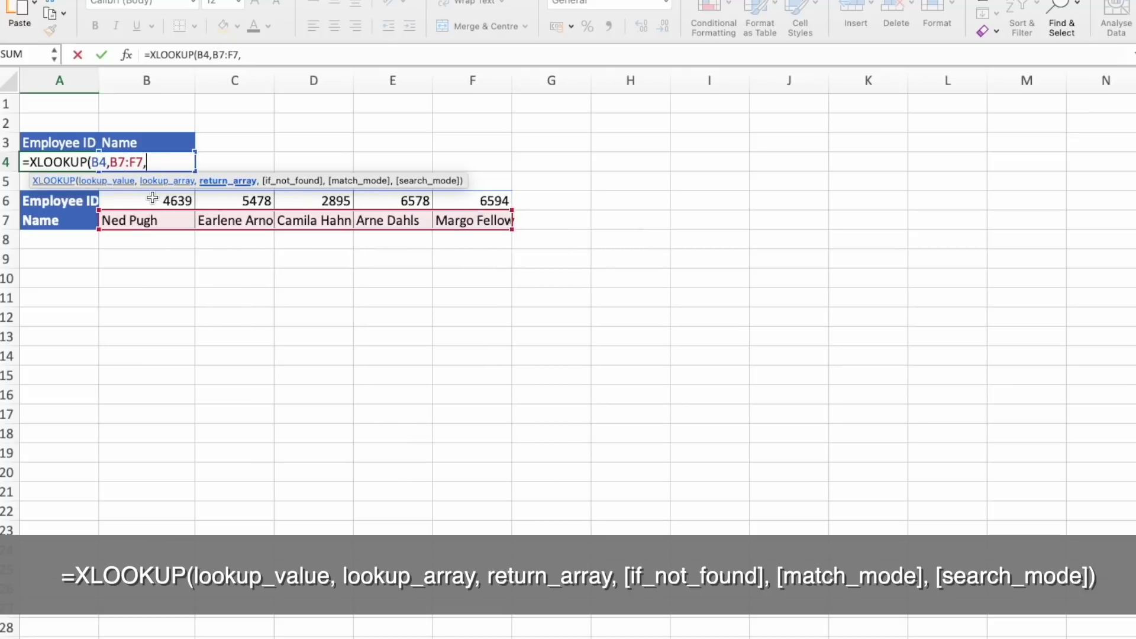
pyautogui.moveTo(152, 200); pyautogui.dragTo(452, 204)
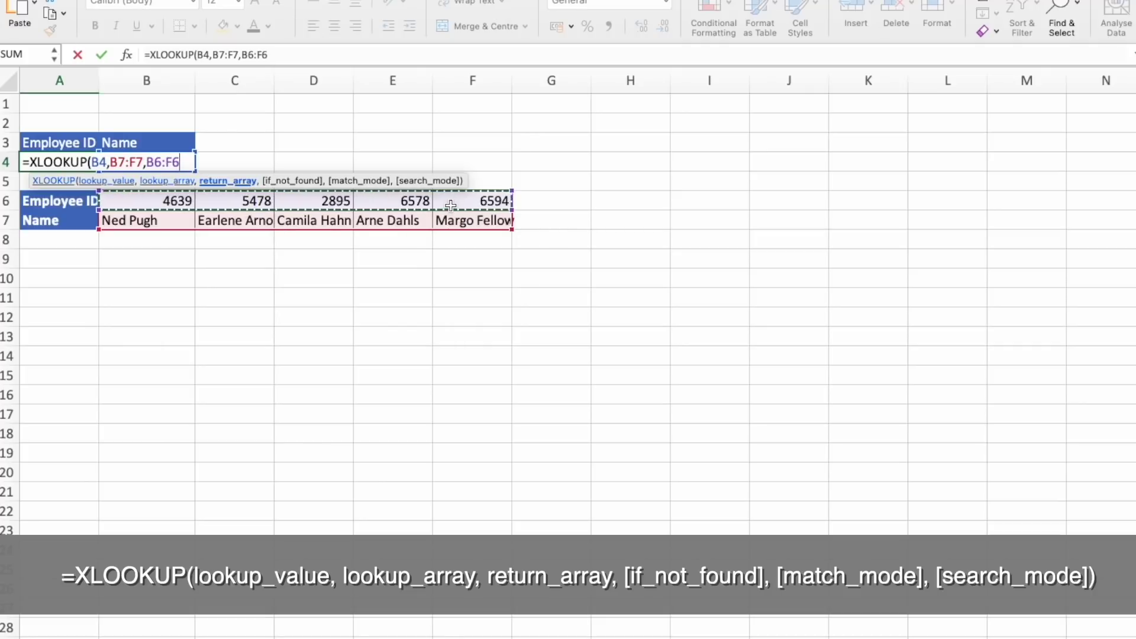
pyautogui.press('Return')
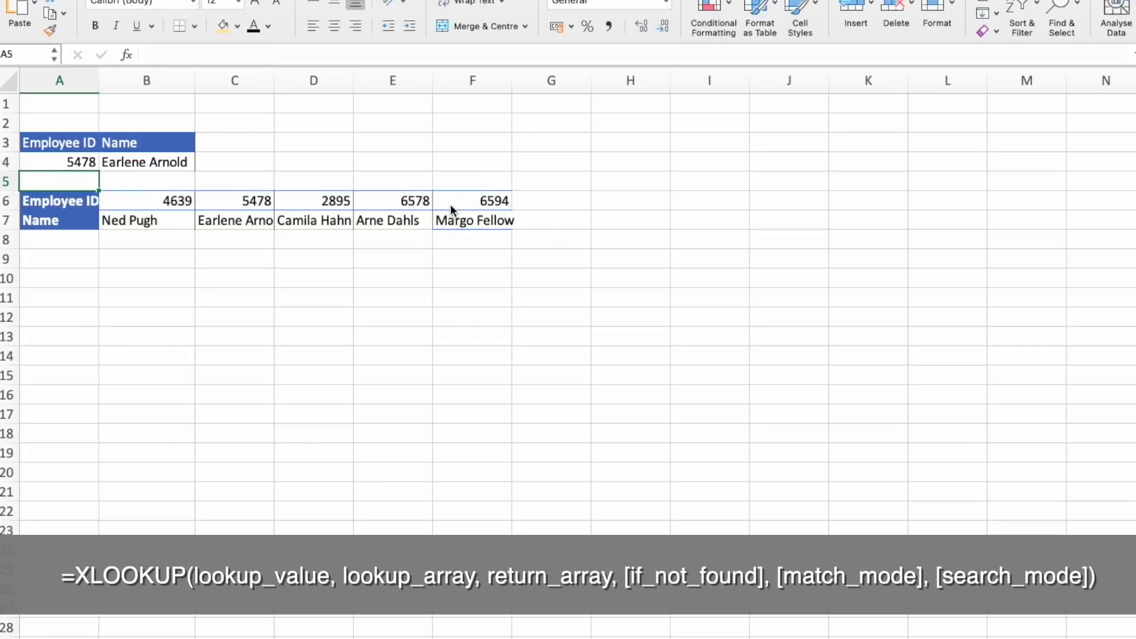